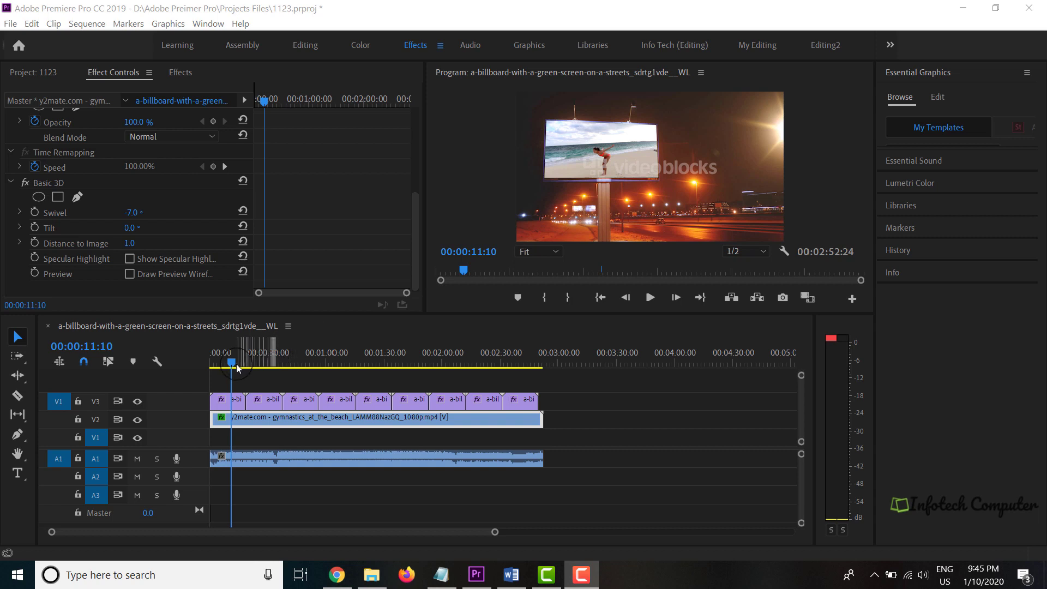
- Play back the finished billboard composite from near the start of the sequence
drag(231, 365, 212, 366)
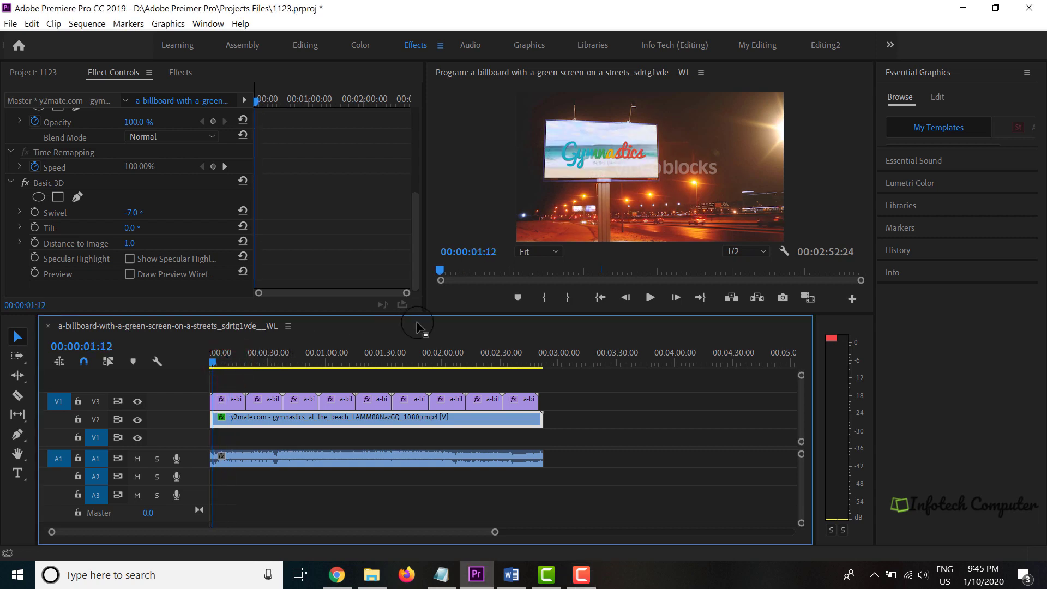
click(648, 299)
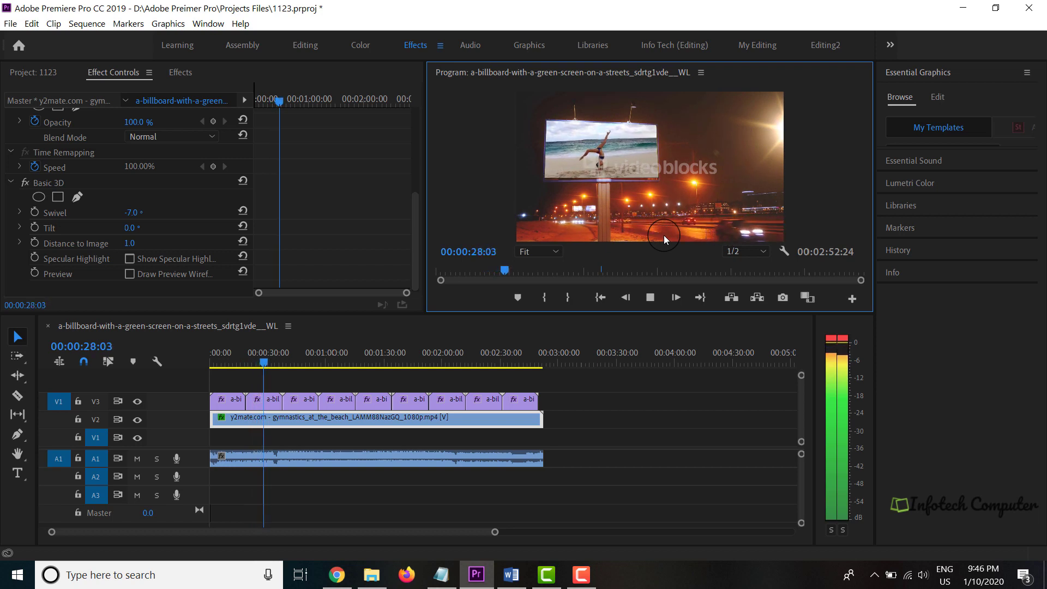
click(650, 297)
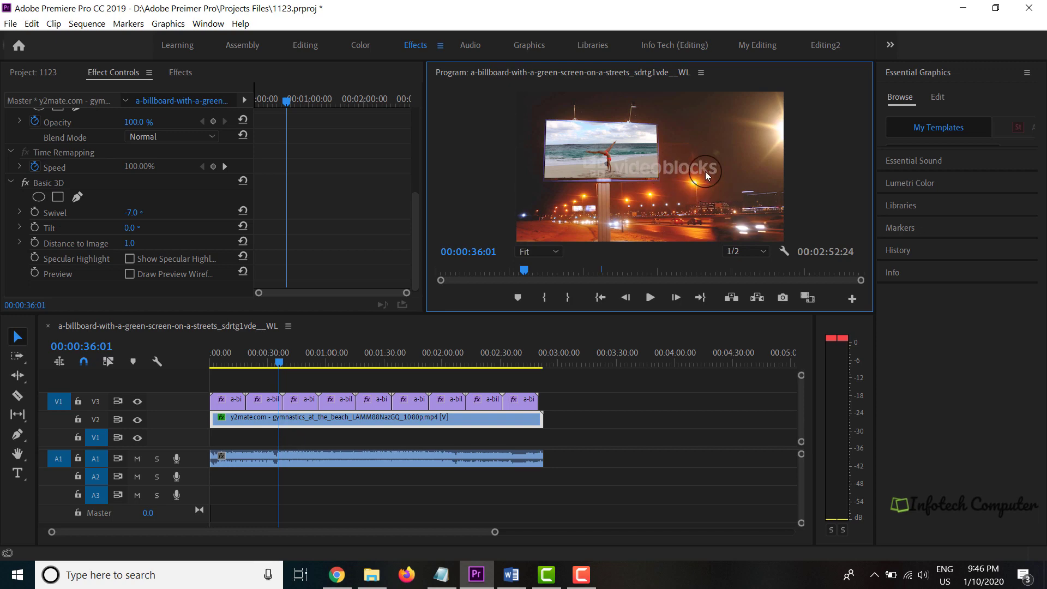
- Switch to Chrome and go to the videoblocks.com home page
key(alt+Tab)
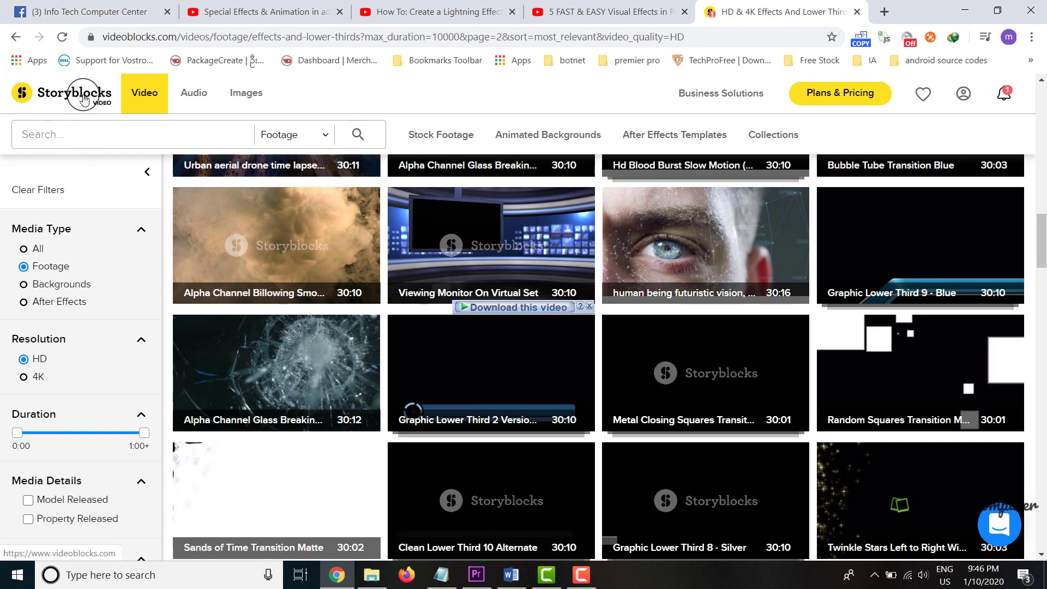
drag(181, 37, 735, 42)
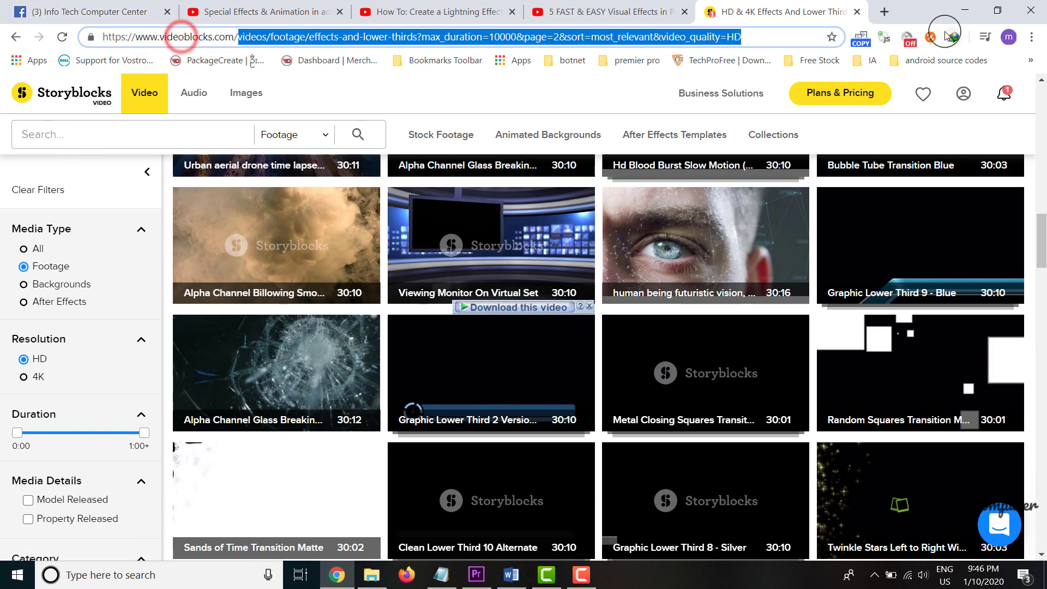
key(shift+End)
key(BackSpace)
key(Return)
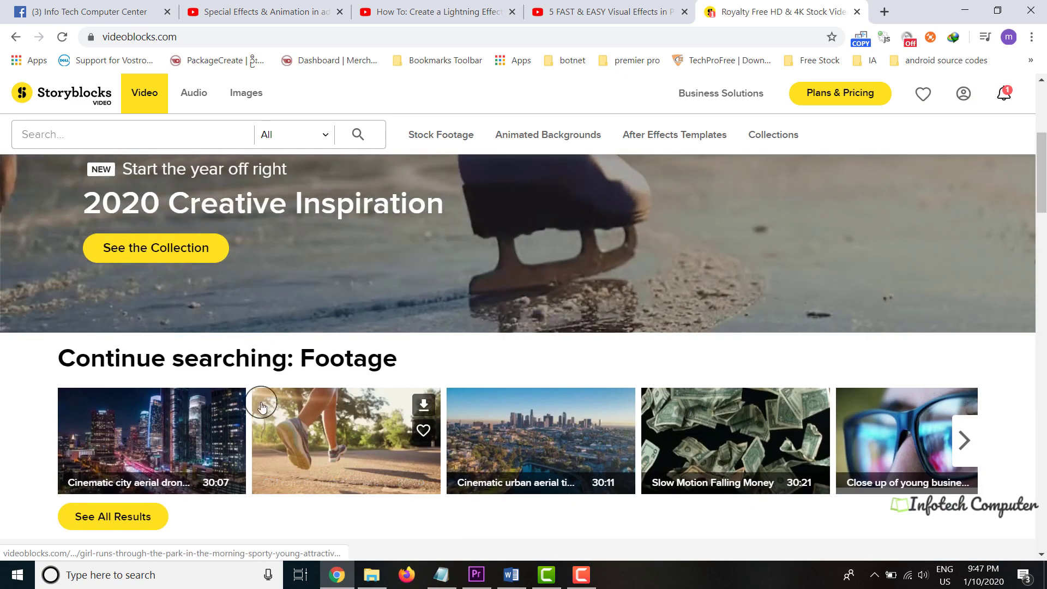
- Look through the home page's footage suggestions, pricing plans and recently added collections
scroll(362, 385, down, 5)
scroll(381, 386, down, 10)
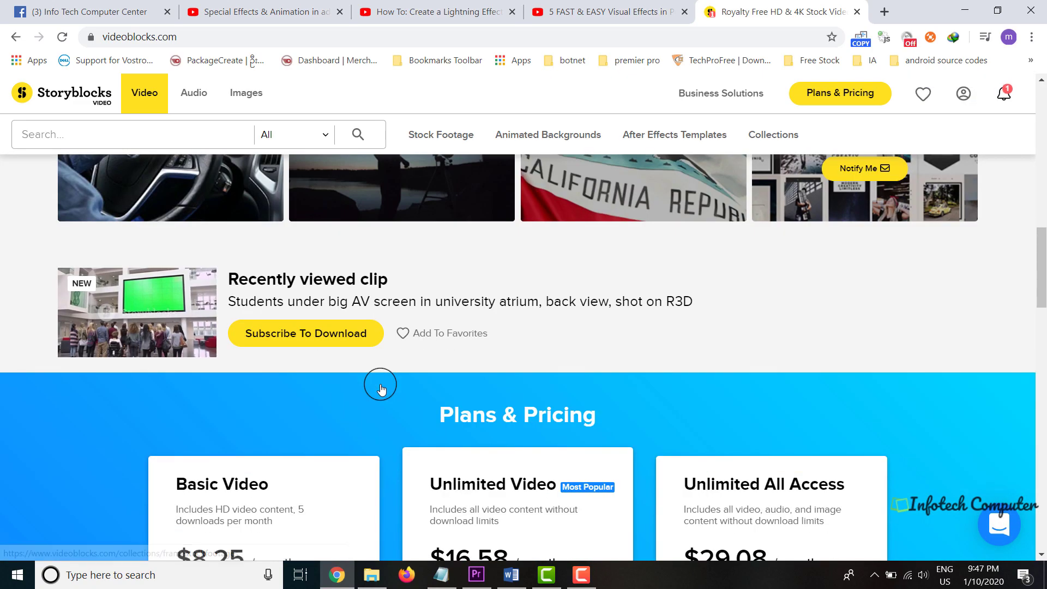
scroll(371, 379, up, 4)
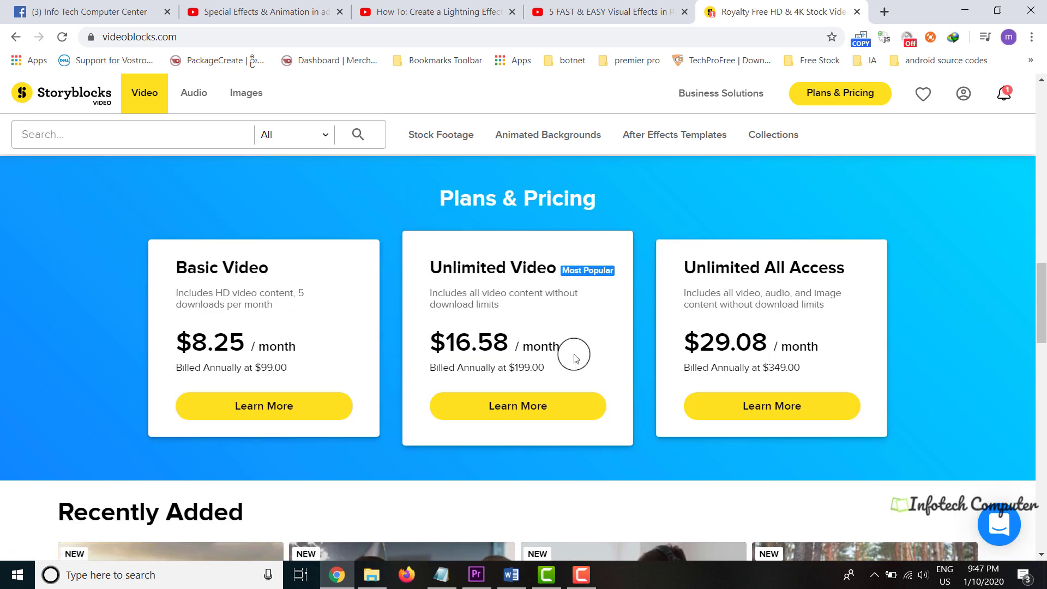
scroll(499, 401, down, 5)
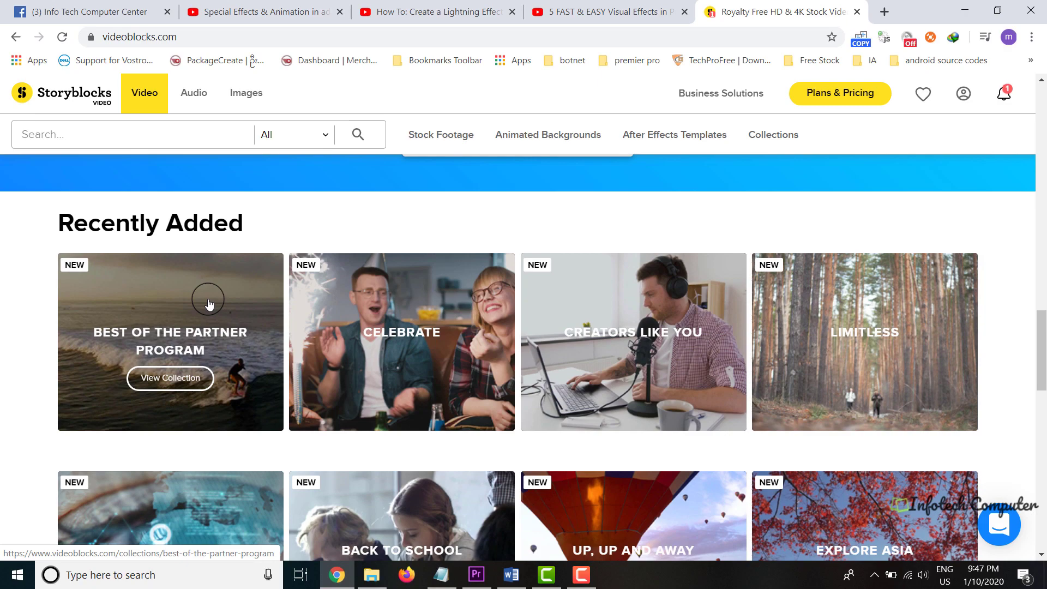
scroll(502, 422, down, 4)
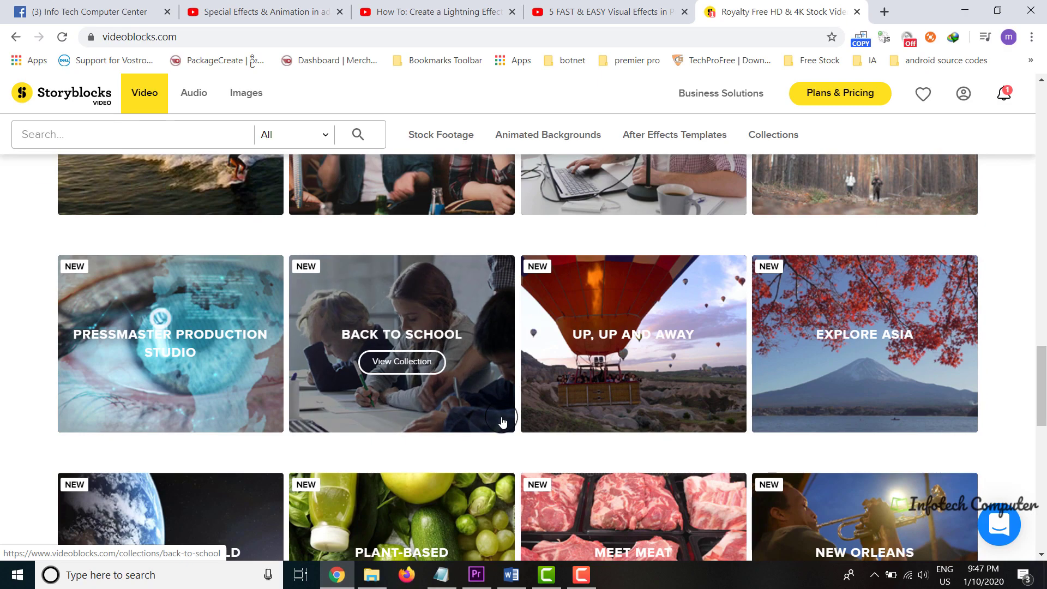
scroll(501, 422, down, 5)
scroll(463, 409, up, 20)
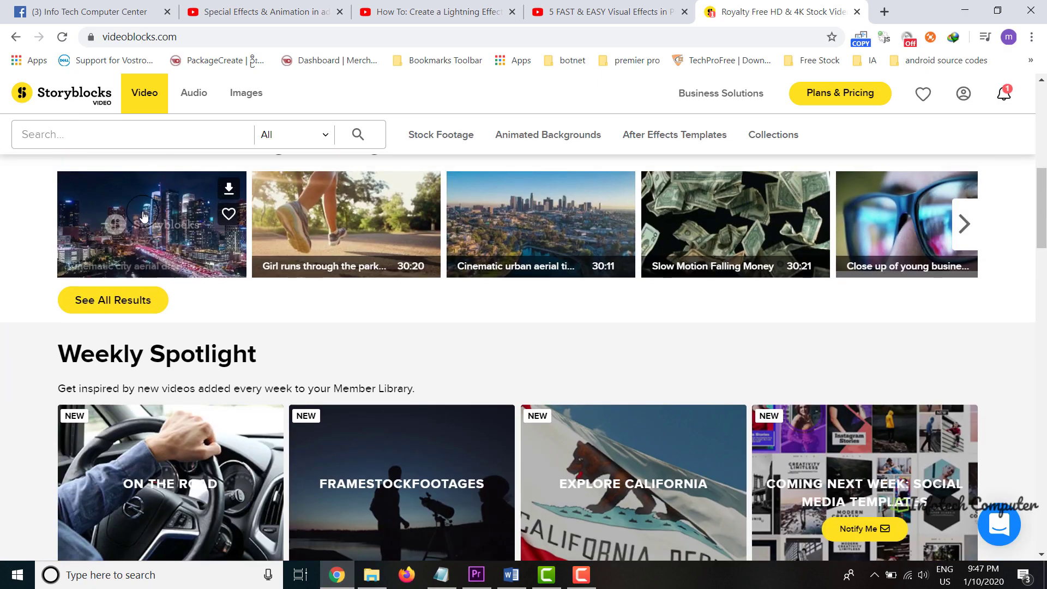
- Search the stock video library for "green screen" and browse the matching footage clips
click(93, 132)
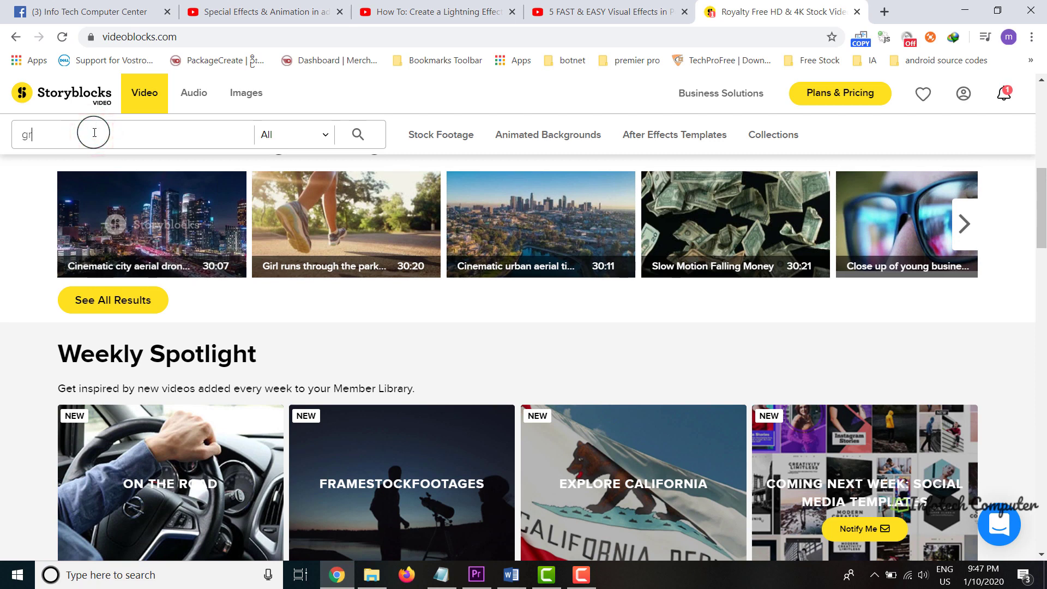
text(greensc)
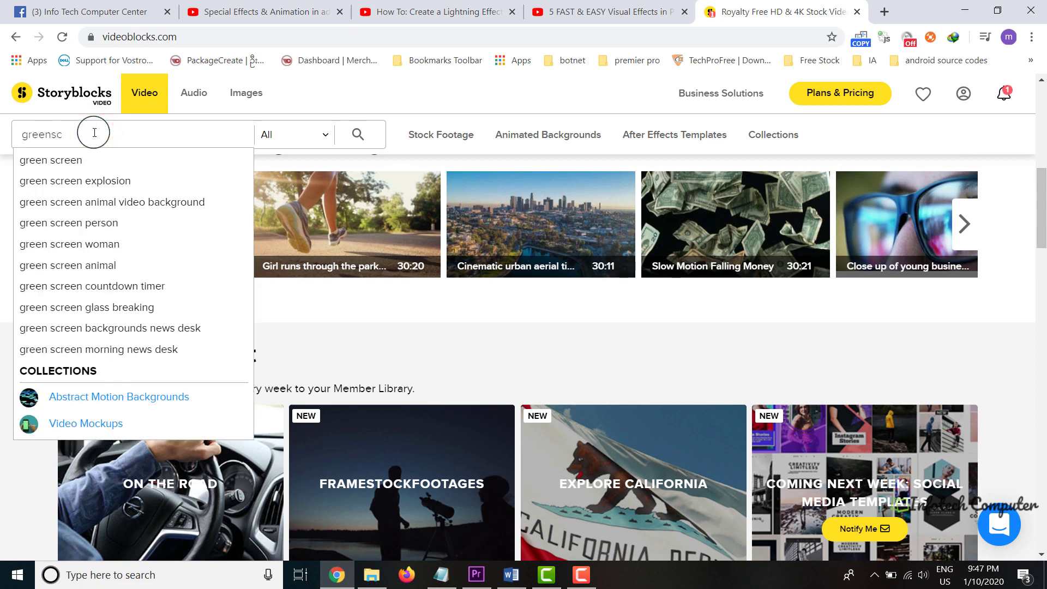
key(Down)
key(Return)
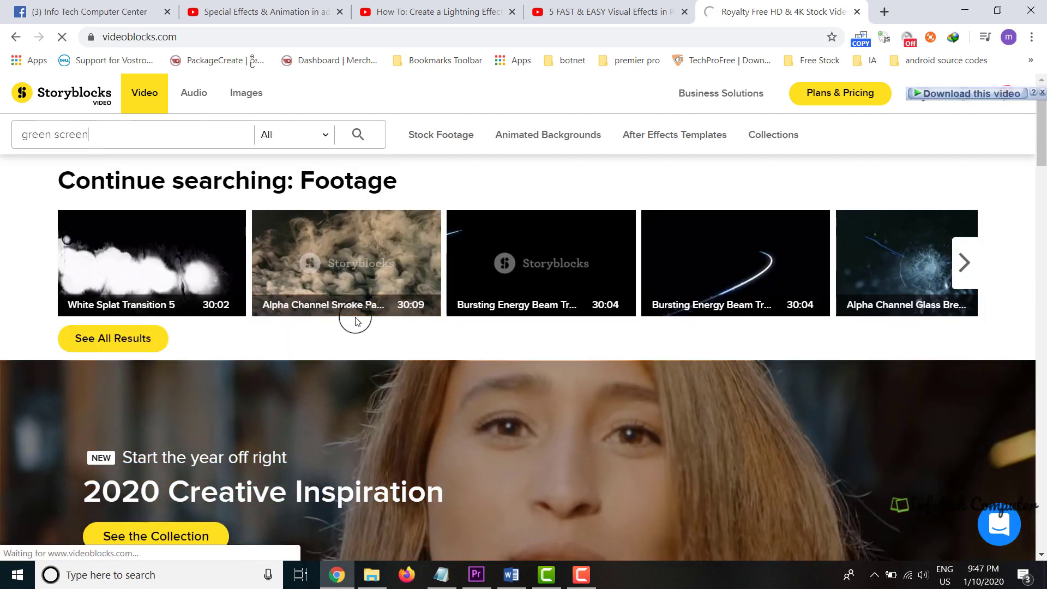
scroll(482, 319, down, 3)
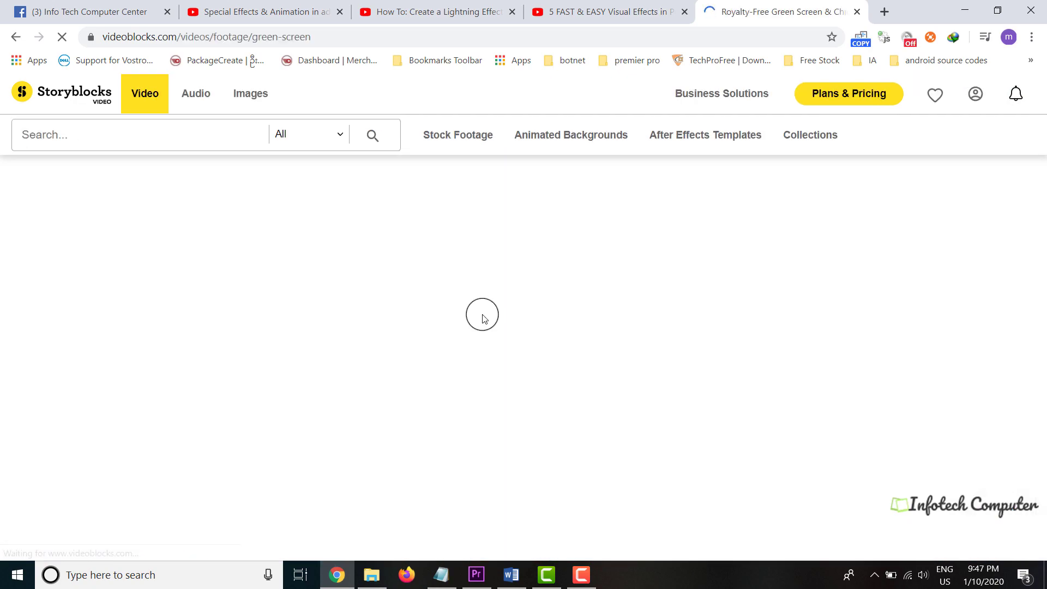
scroll(482, 316, down, 4)
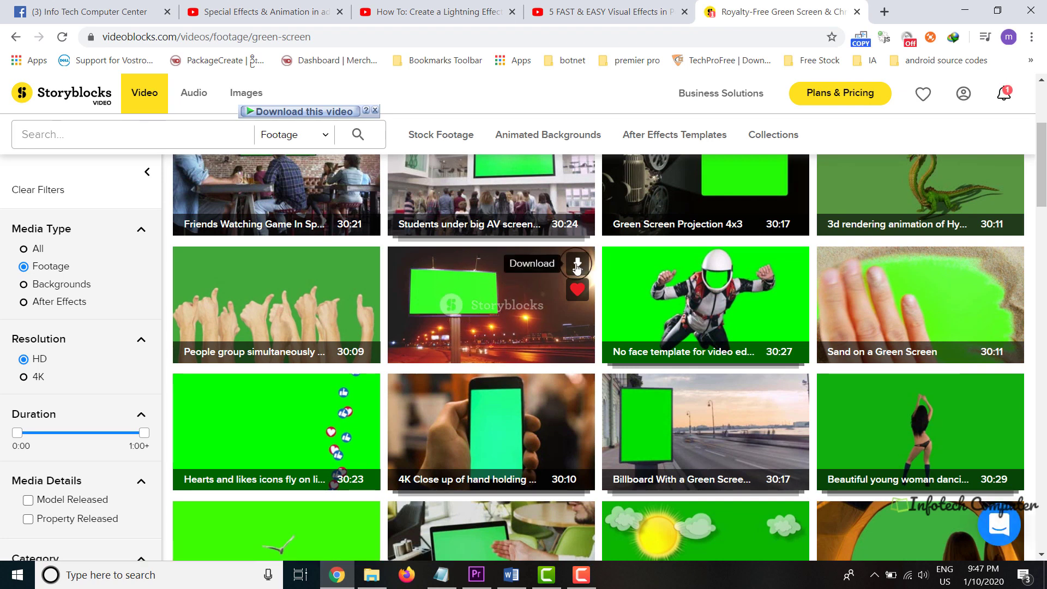
scroll(577, 265, down, 5)
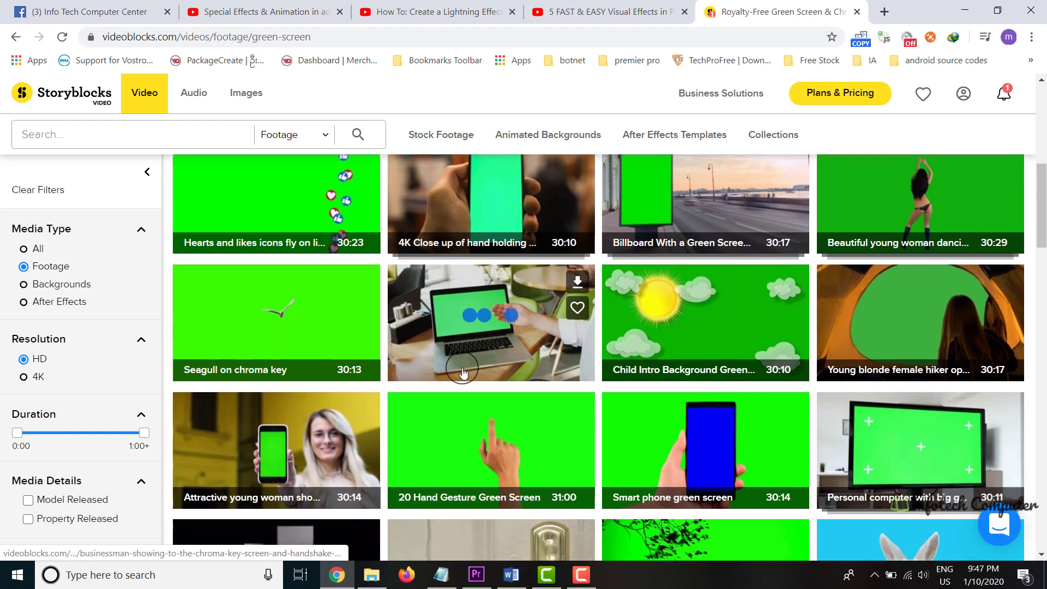
scroll(473, 366, down, 4)
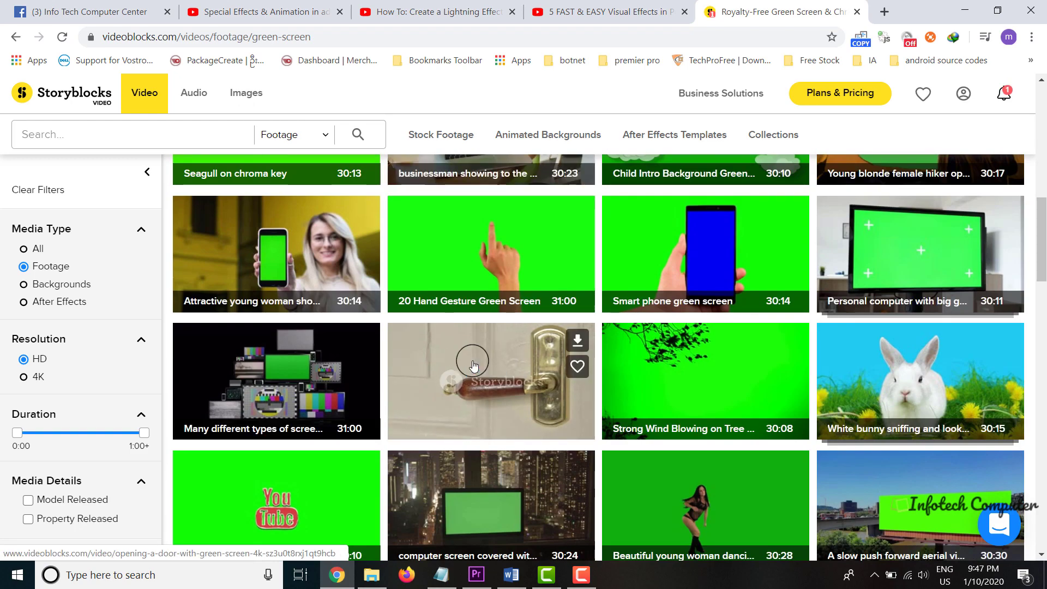
scroll(473, 366, up, 5)
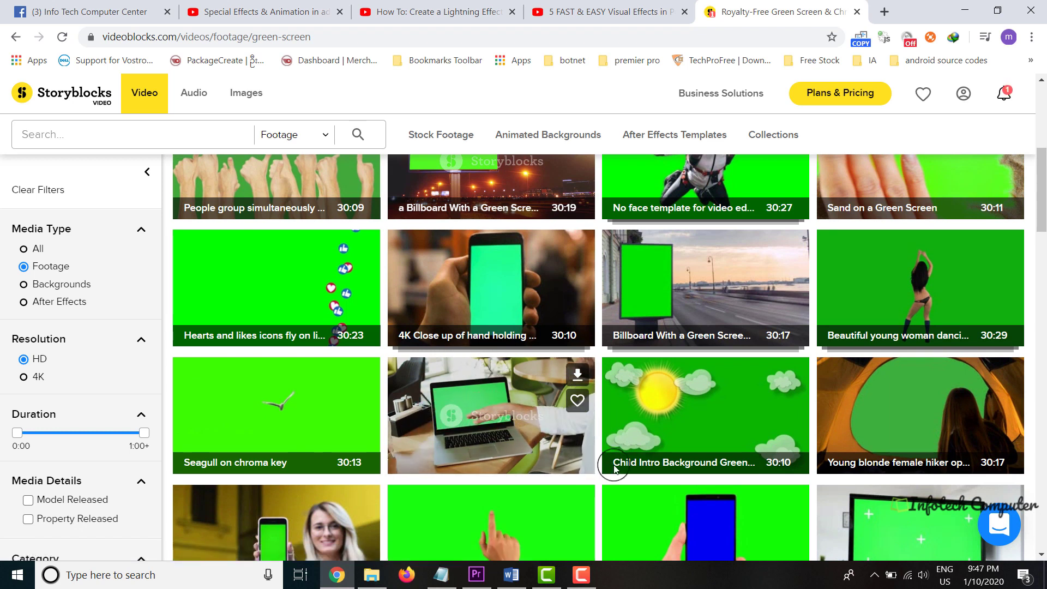
- Switch to Premiere Pro and delete all clips from the billboard sequence's timeline
click(476, 574)
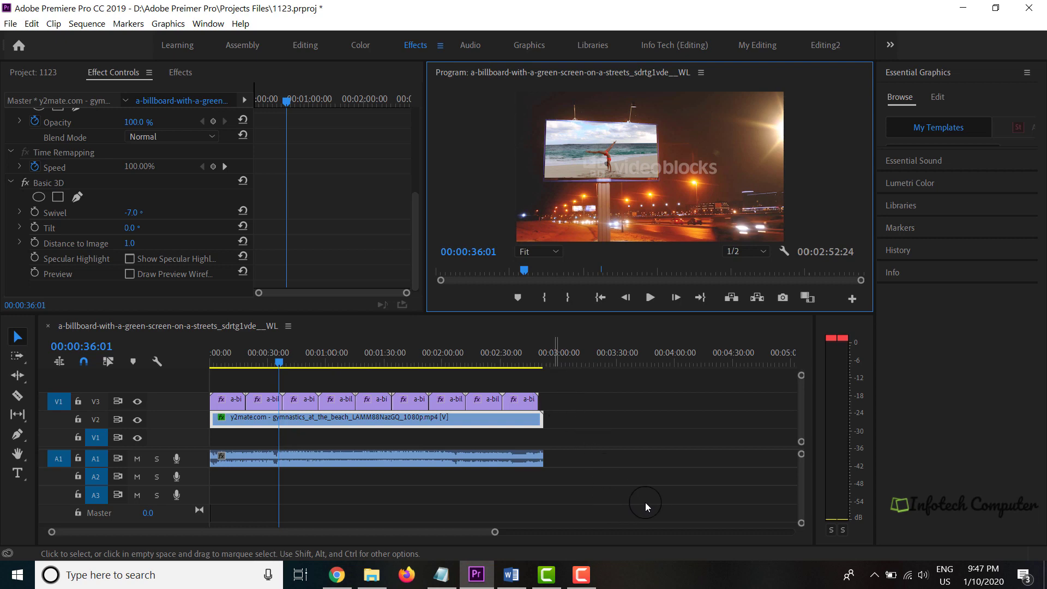
click(7, 25)
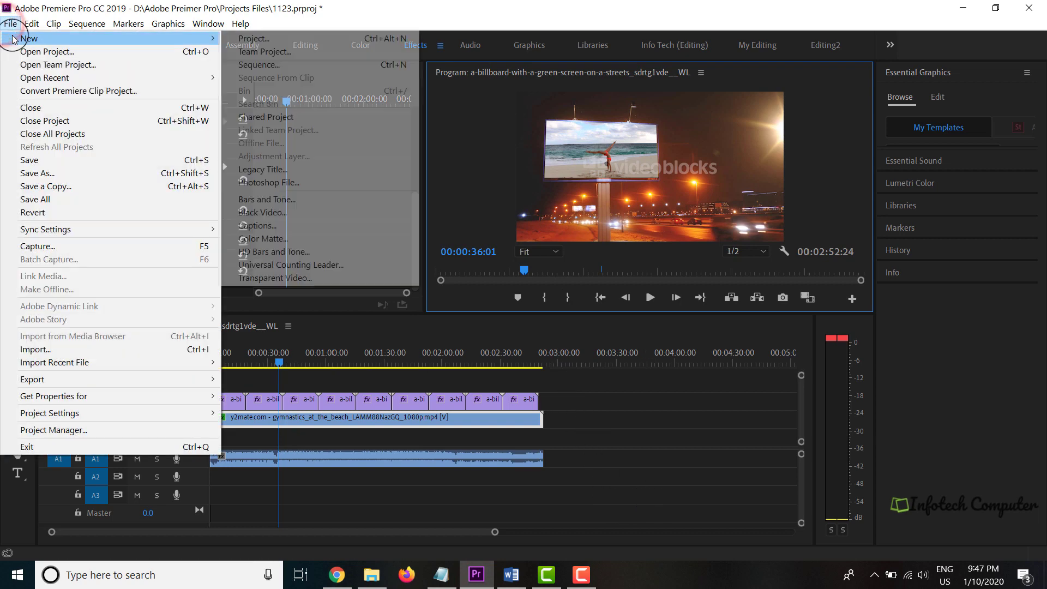
click(603, 484)
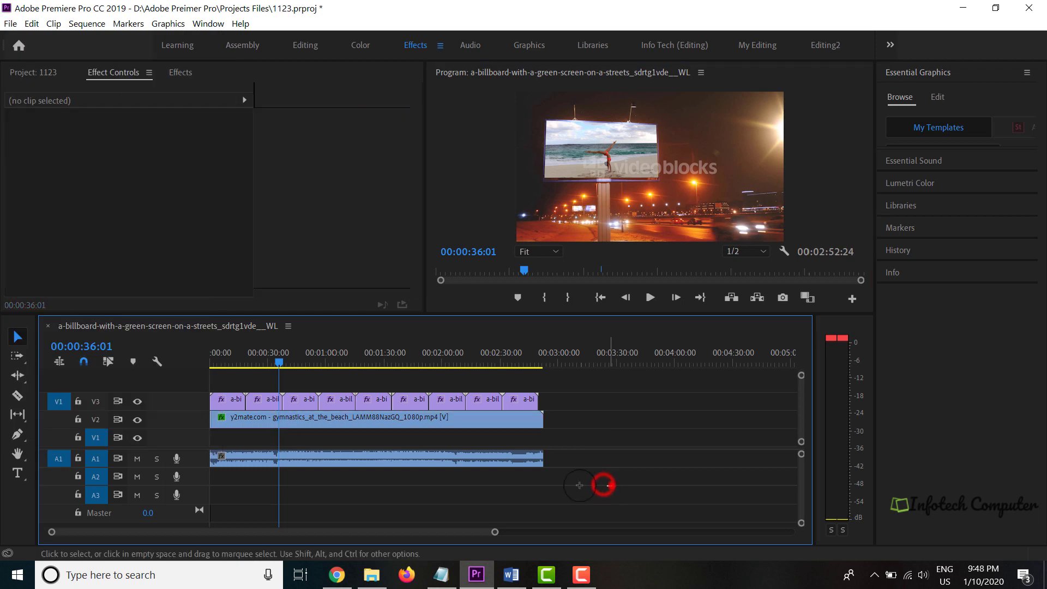
drag(612, 484, 162, 369)
key(Delete)
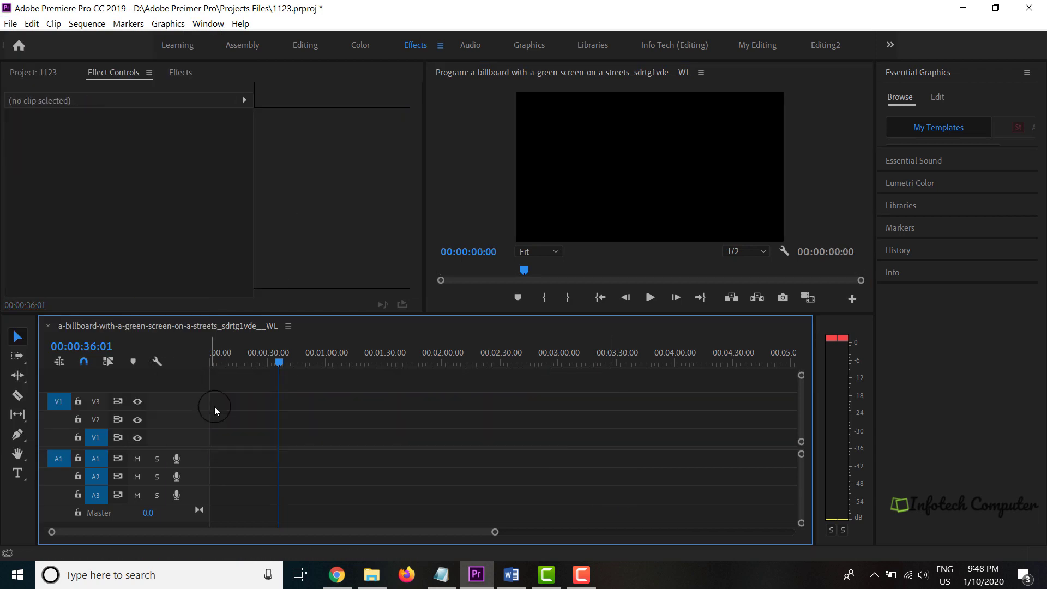
- Delete all remaining items from project 1123, including the sequence and its source media
click(48, 72)
drag(162, 229, 4, 134)
key(Delete)
click(132, 189)
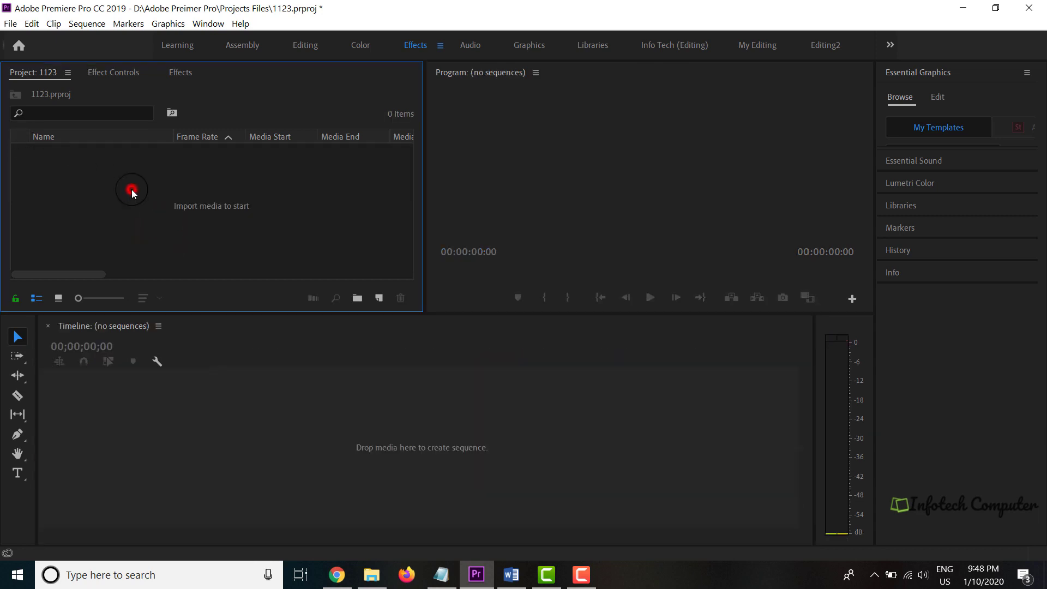
- Import a-billboard-with-a-green-screen-on-a-streets_sdrtg1vde__WL.mp4 from the Stock Videos folder into the project
double_click(218, 214)
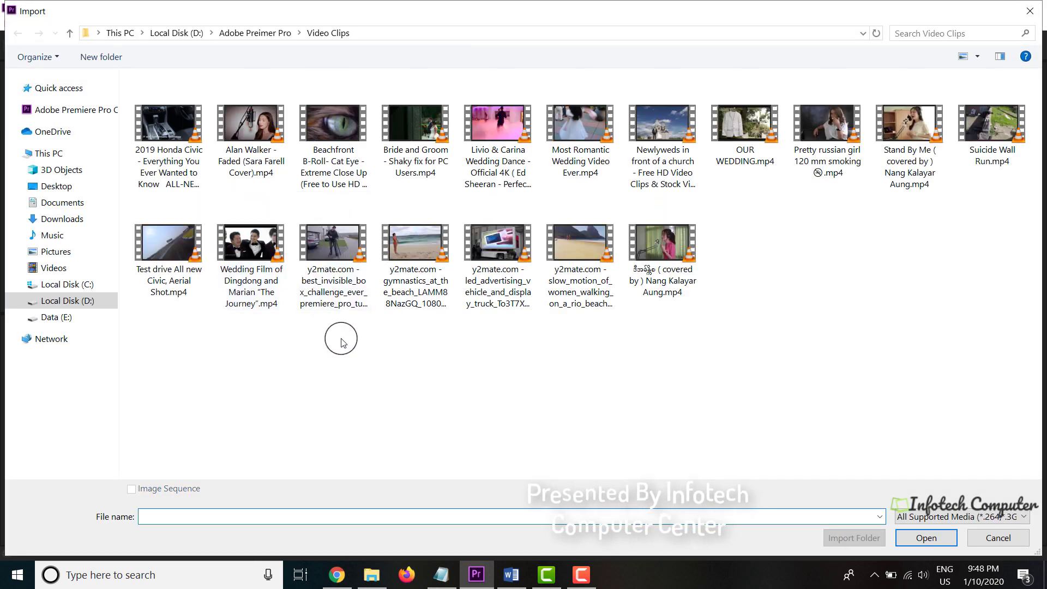
click(238, 37)
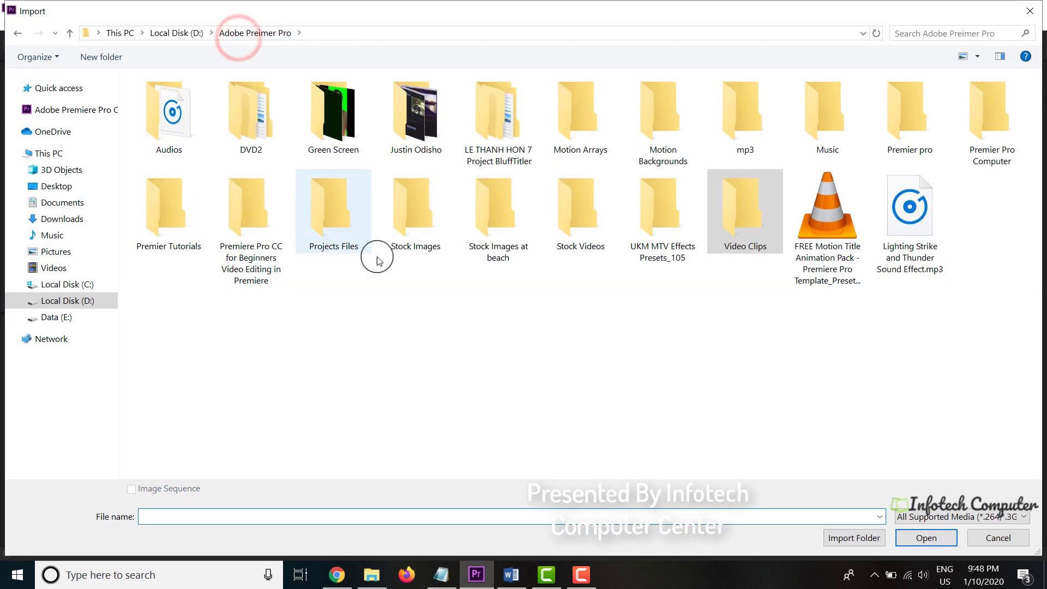
click(566, 243)
double_click(566, 242)
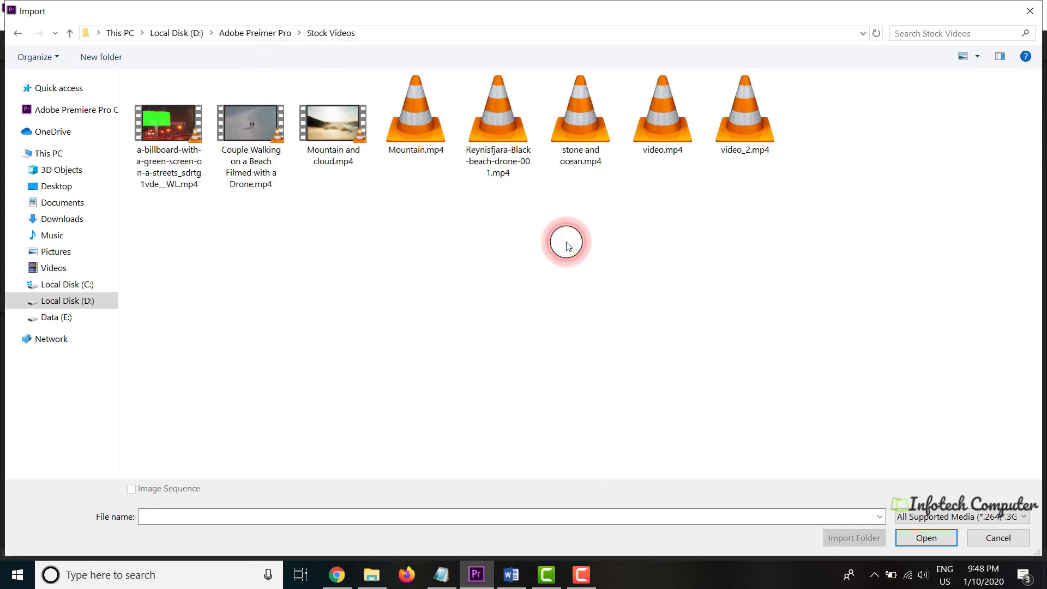
double_click(184, 167)
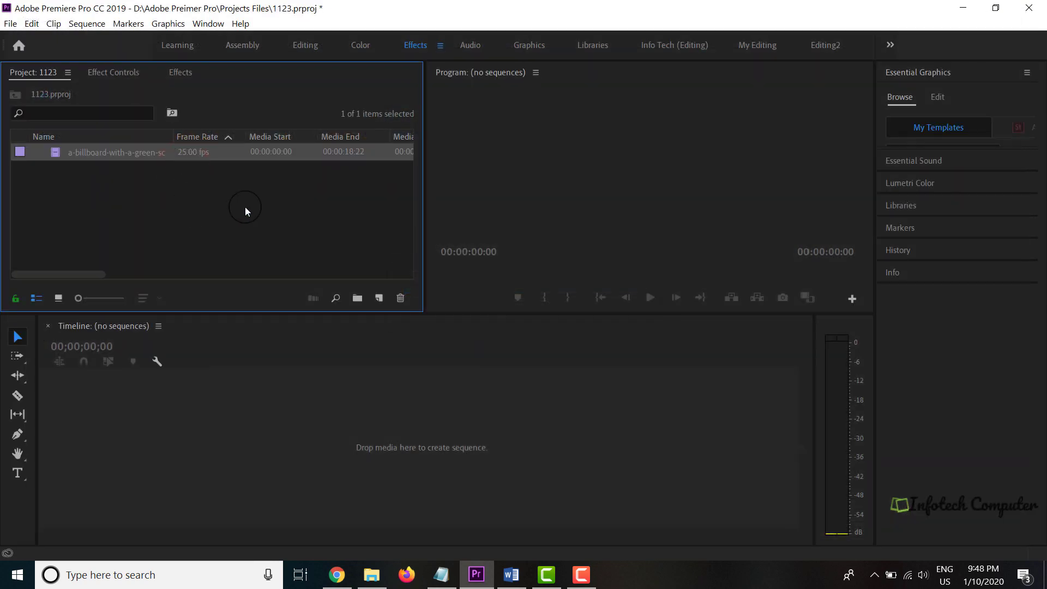
- Create a new sequence from the imported green-screen billboard clip
click(215, 193)
click(138, 156)
click(171, 254)
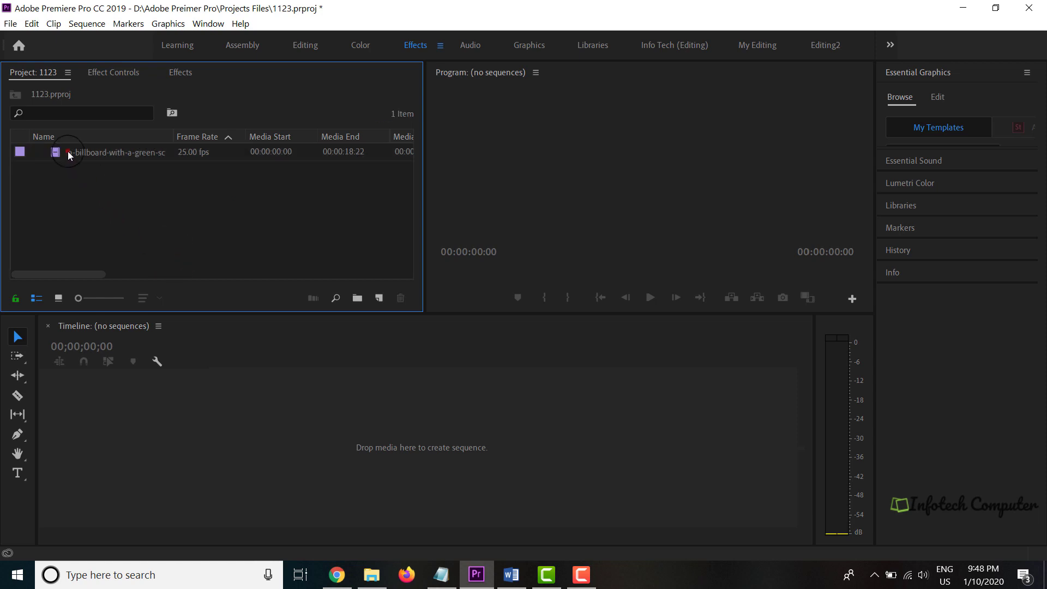
drag(68, 155, 57, 423)
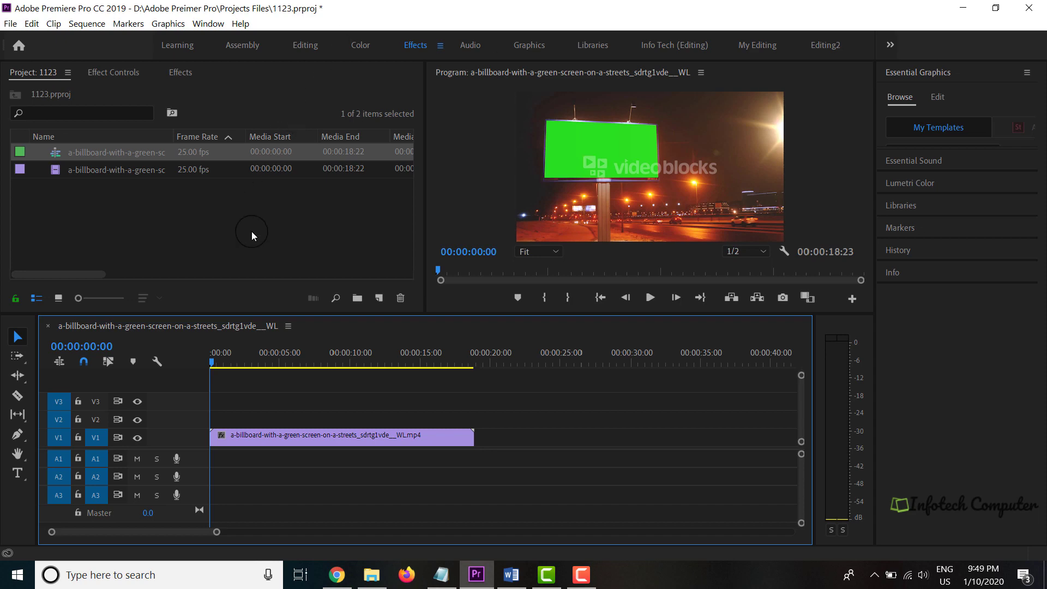
- Import "Test drive All new Civic, Aerial Shot.mp4" from the Video Clips folder into the project
double_click(164, 228)
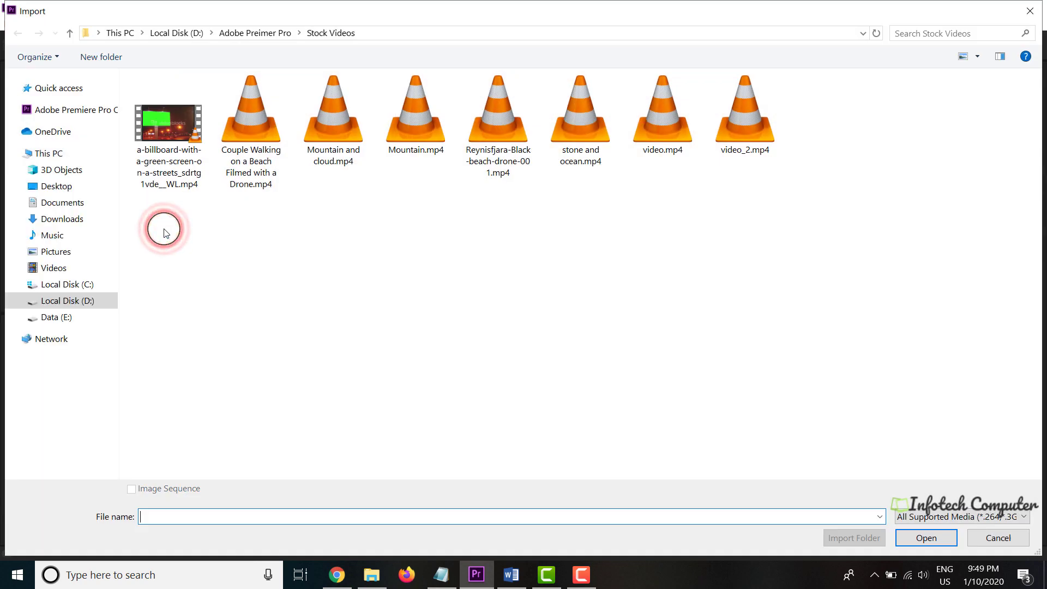
click(283, 40)
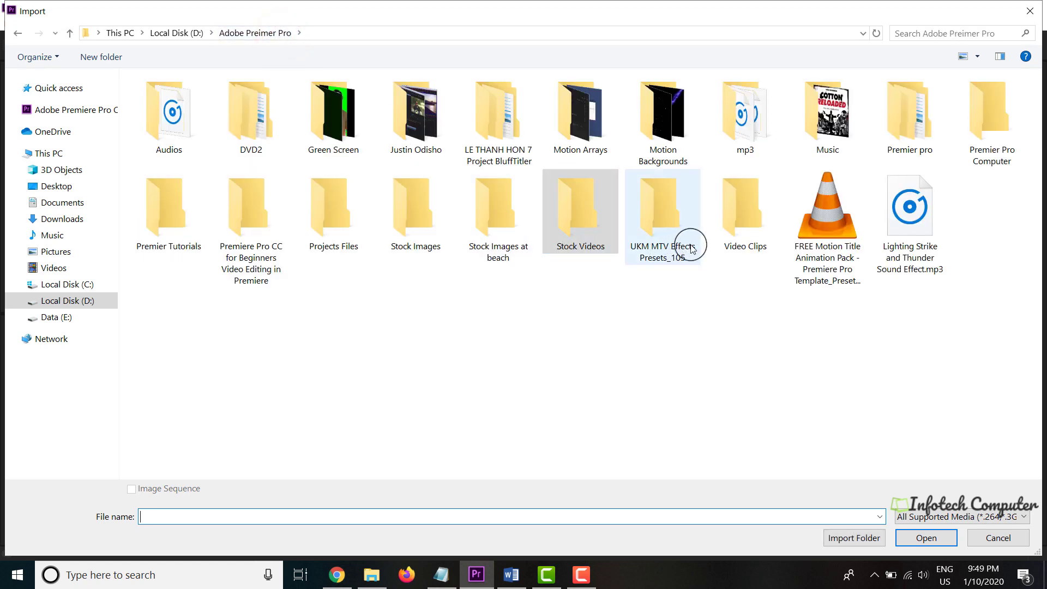
double_click(726, 233)
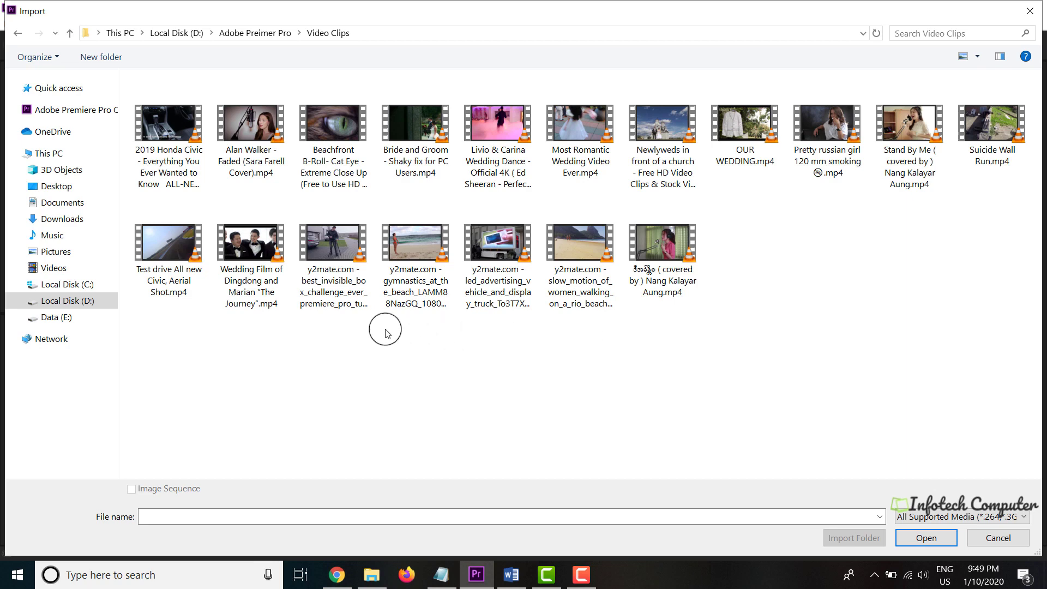
click(166, 270)
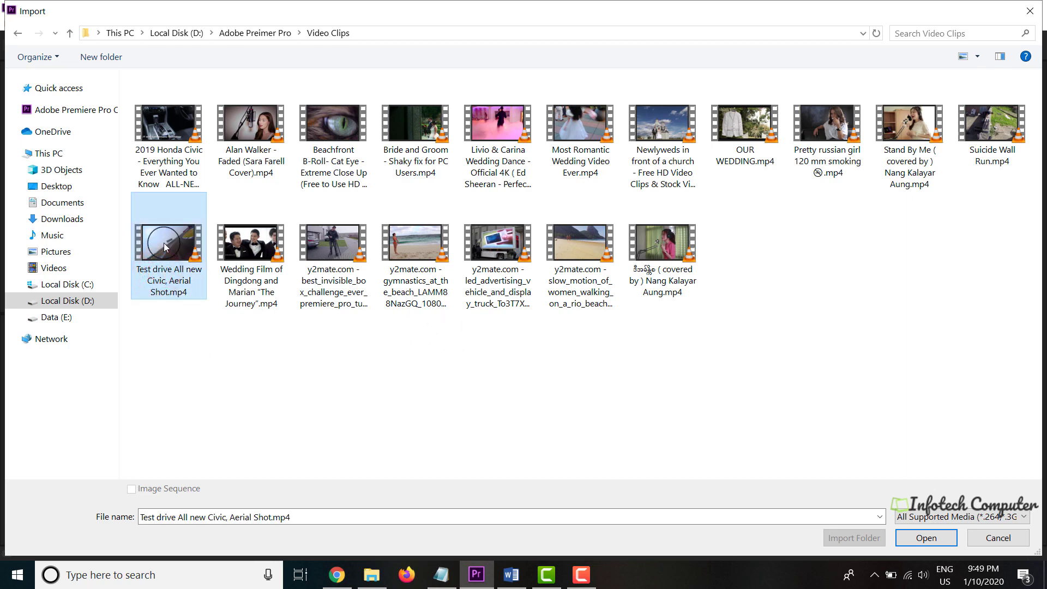
click(921, 539)
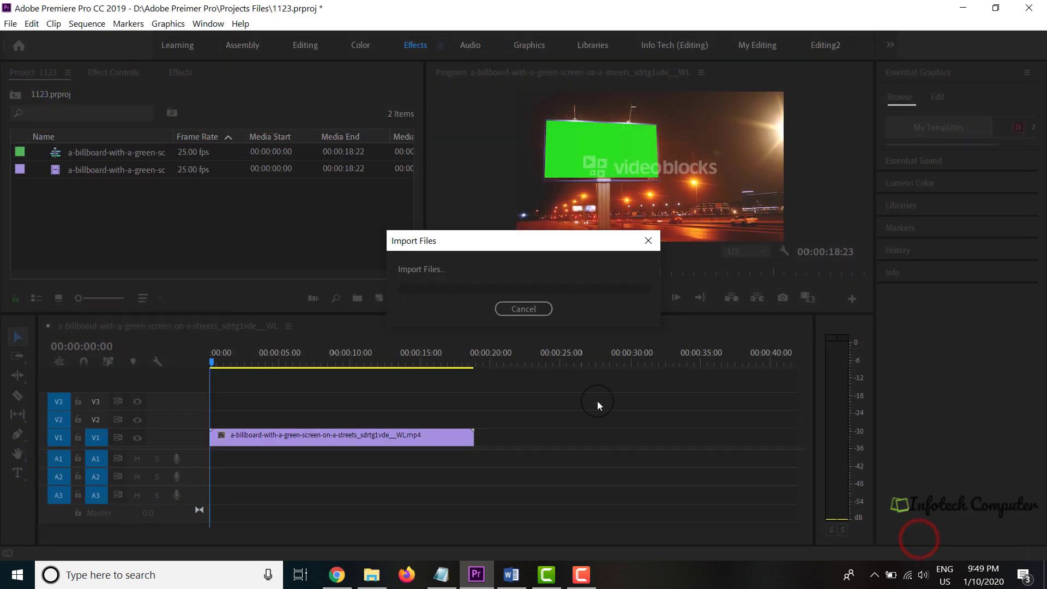
- Place the "Test drive All new Civic, Aerial Shot.mp4" clip on track V2 at the sequence start, above the billboard clip
drag(60, 191, 217, 418)
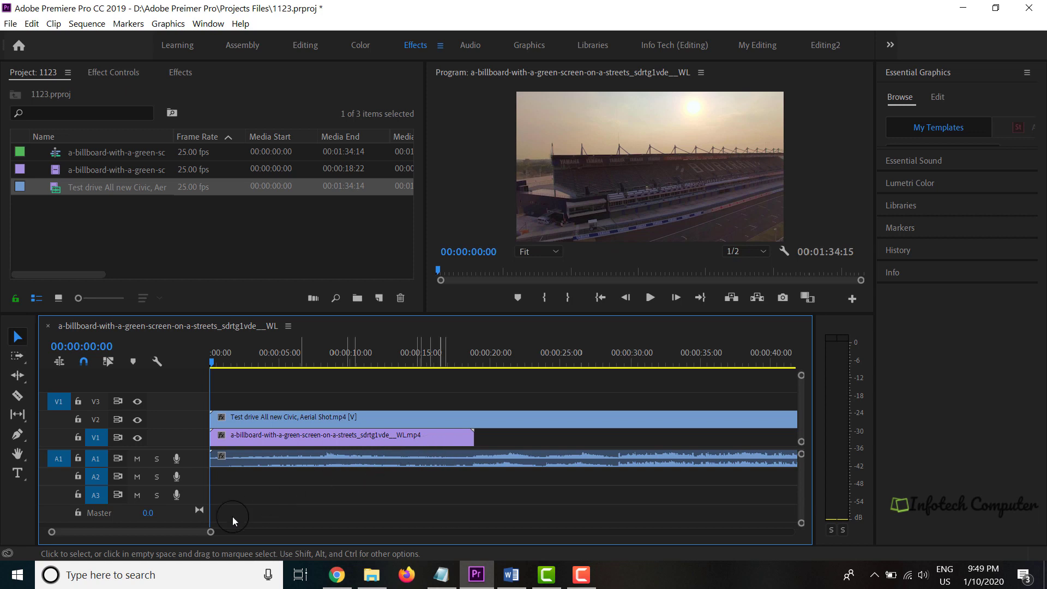
drag(212, 531, 425, 550)
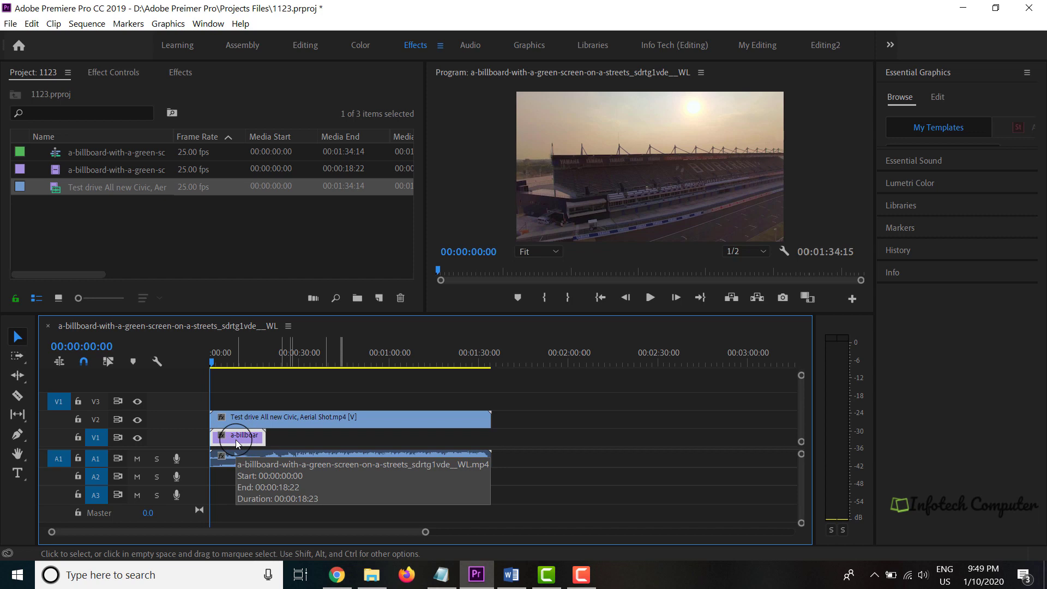
- Copy the billboard clip on V1 and paste it four times end to end to cover the Civic clip's length
key(ctrl)
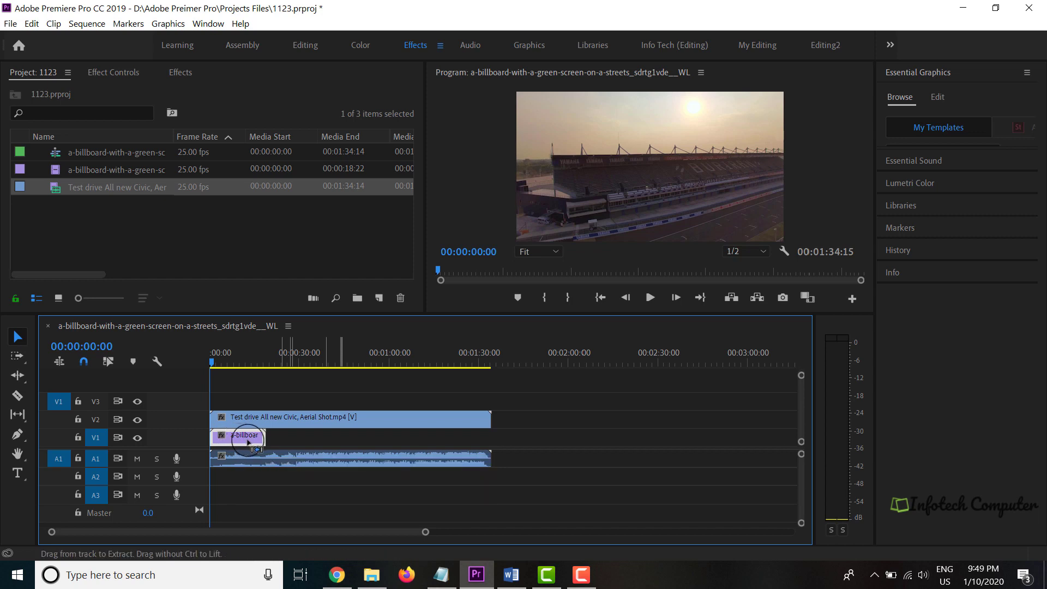
click(279, 437)
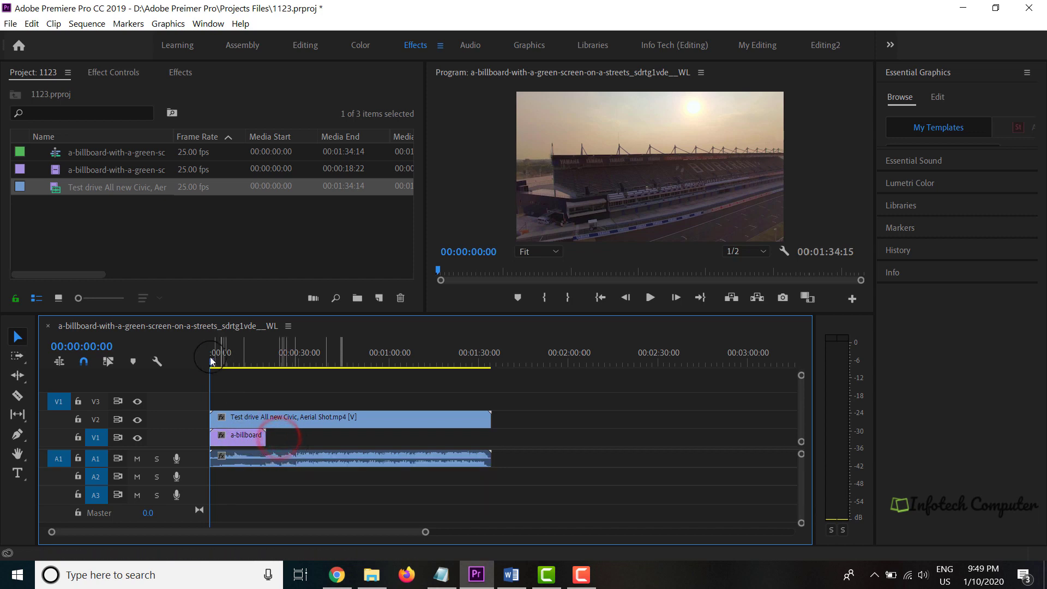
drag(212, 357, 266, 374)
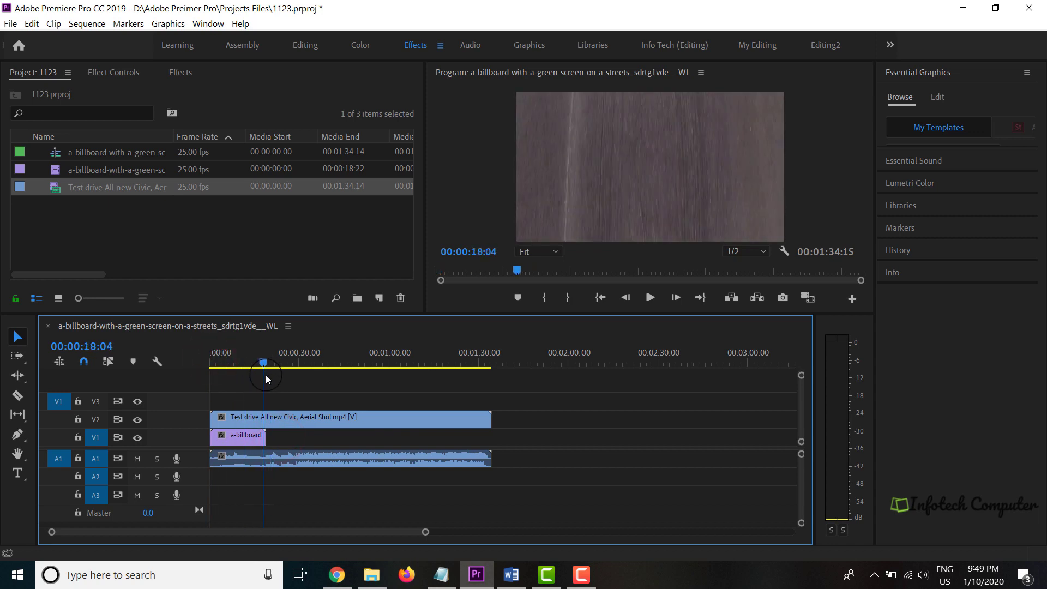
key(Down)
key(ctrl+v)
key(ctrl+v)
key(ctrl+v)
key(ctrl+v)
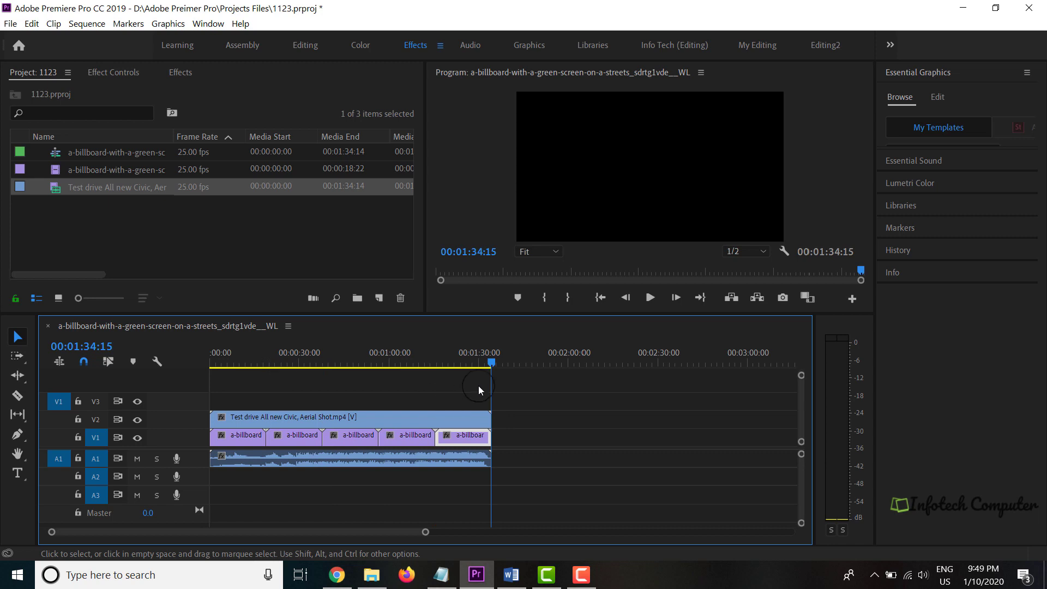
- Move all five billboard clips from V1 to track V3, starting at 00:00:00:00 above the Civic clip
drag(490, 363, 195, 329)
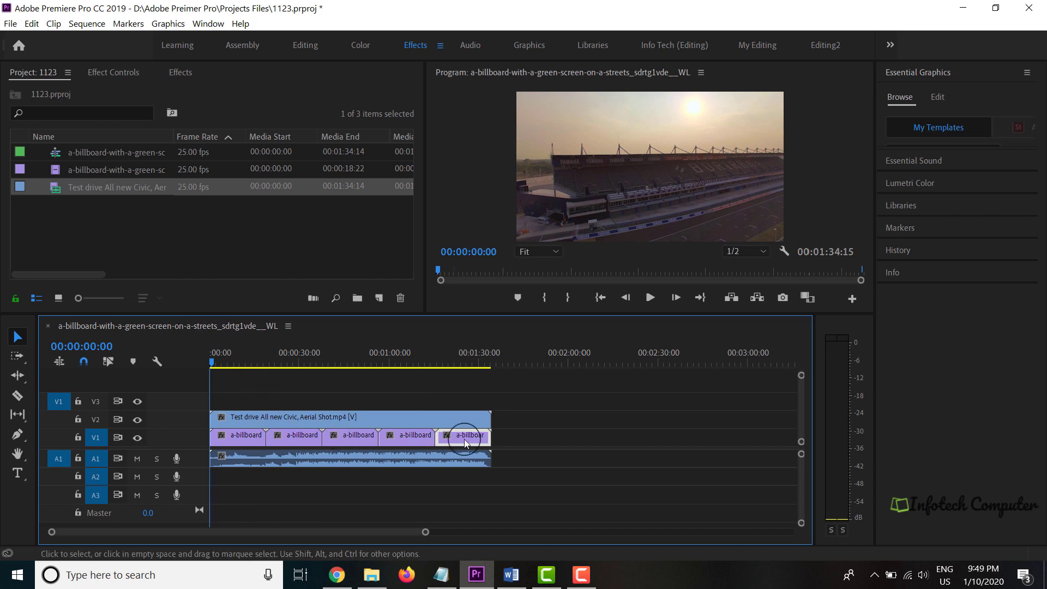
drag(513, 438, 227, 402)
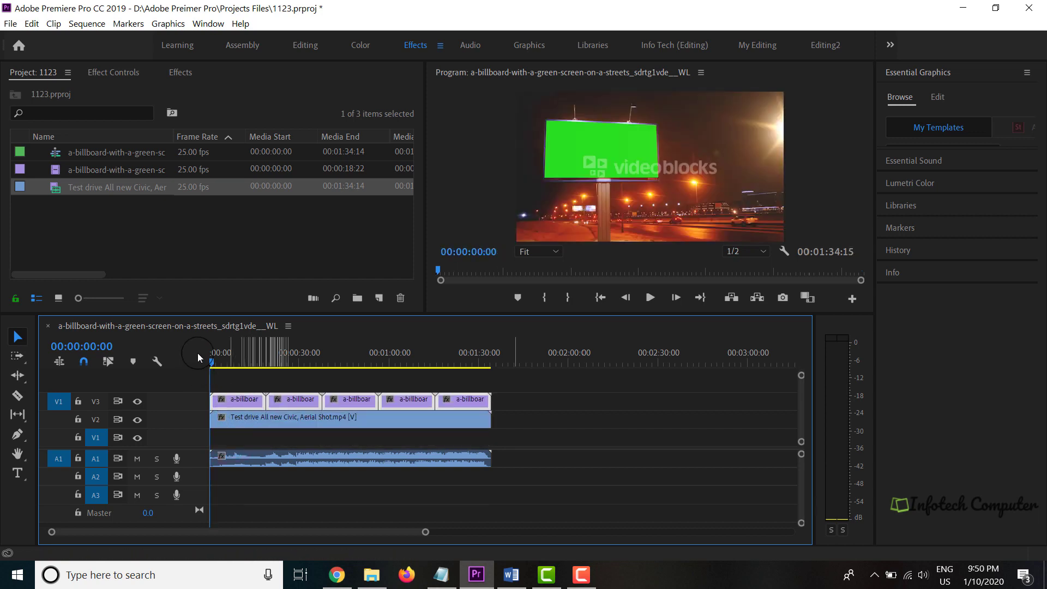
mouse_move(213, 362)
mouse_down()
mouse_move(232, 362)
mouse_move(208, 362)
mouse_up()
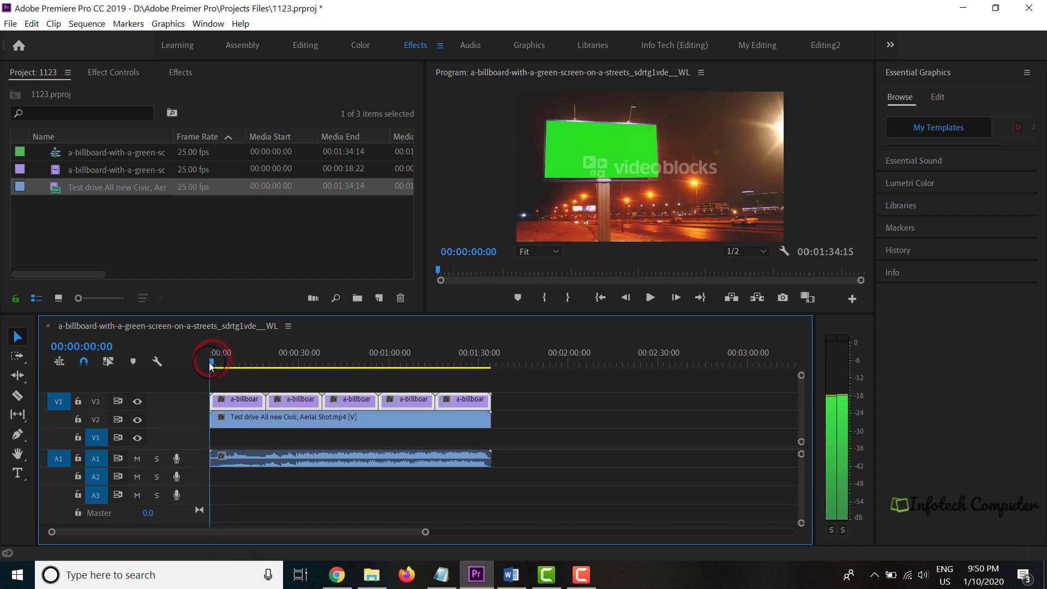
- Preview the Civic footage on V2 with track V3 temporarily hidden, and turn V3's output back on
click(227, 416)
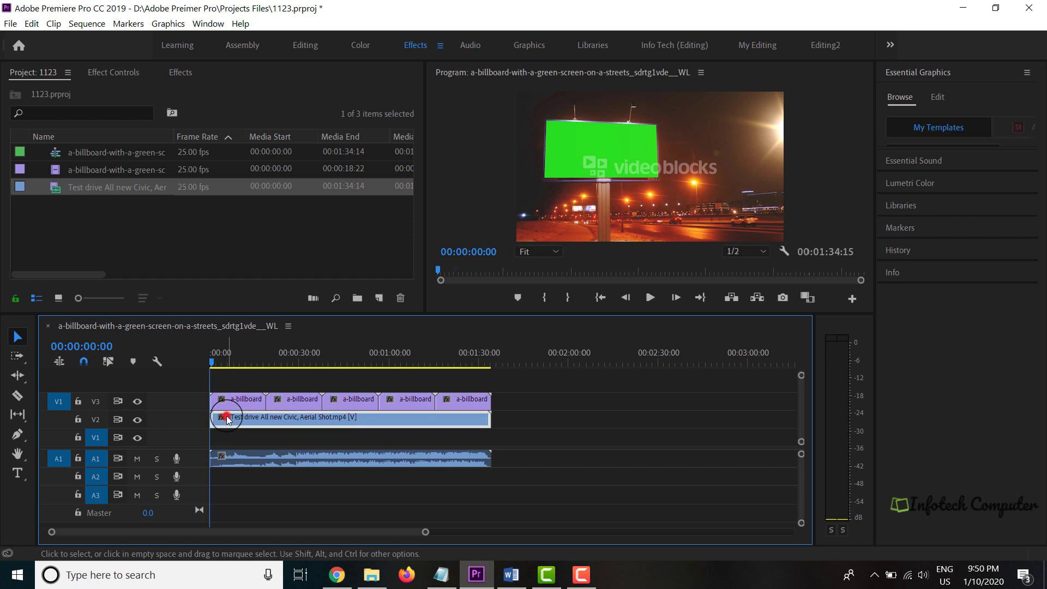
click(137, 401)
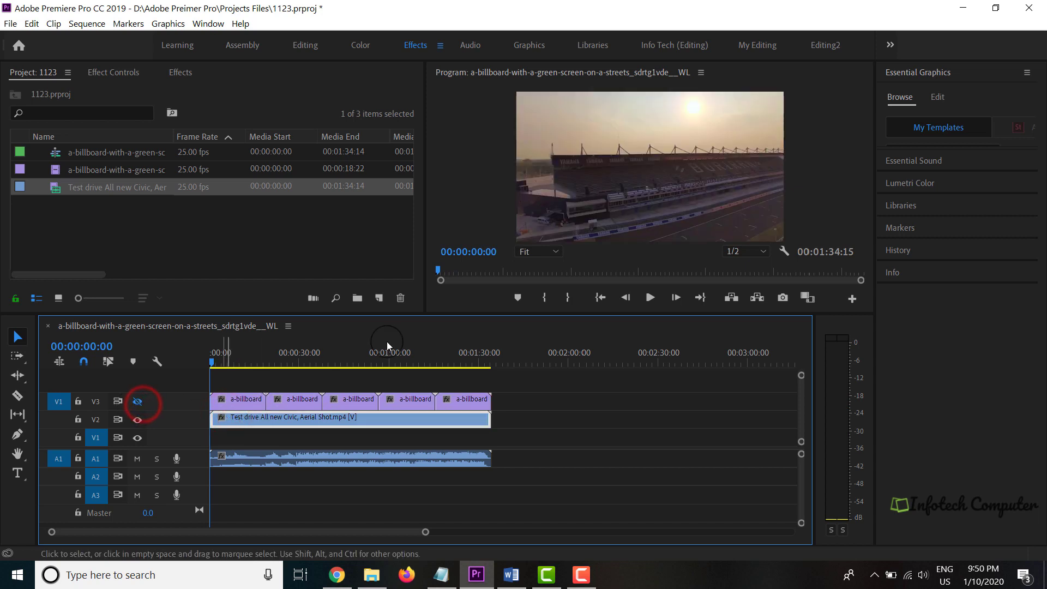
click(644, 300)
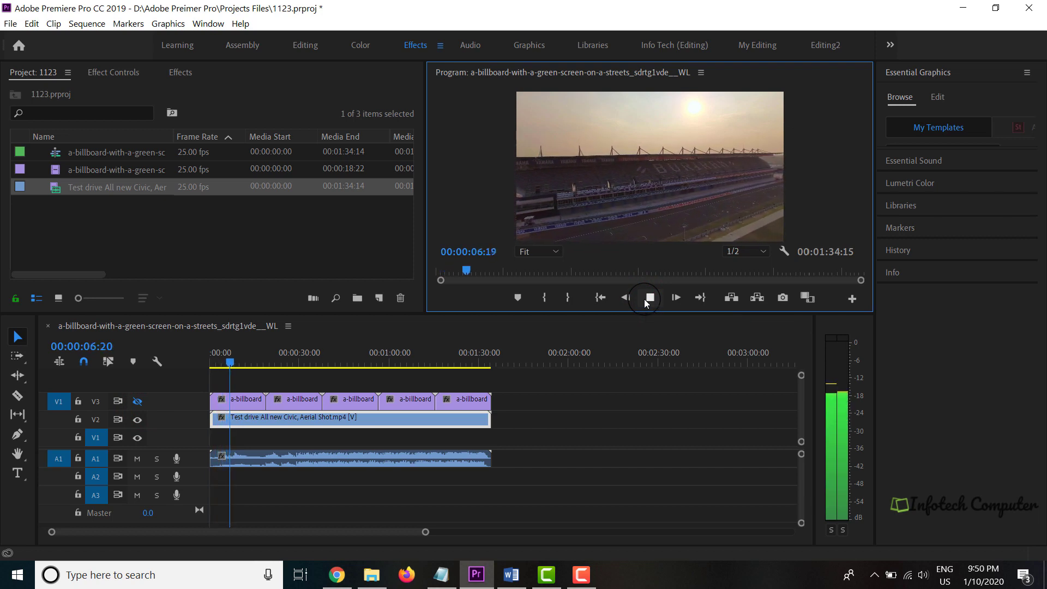
click(288, 360)
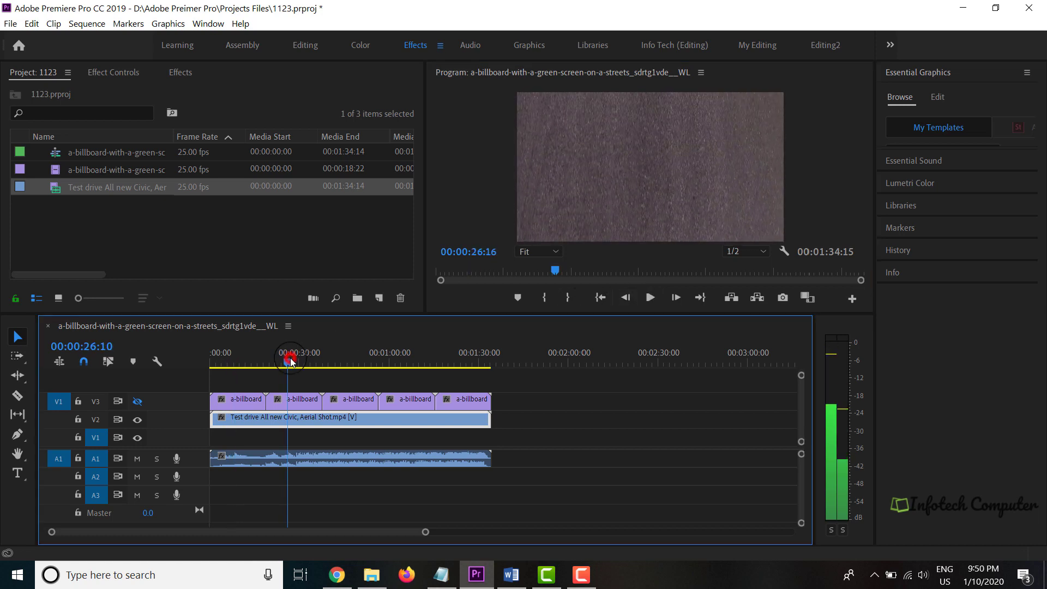
click(649, 298)
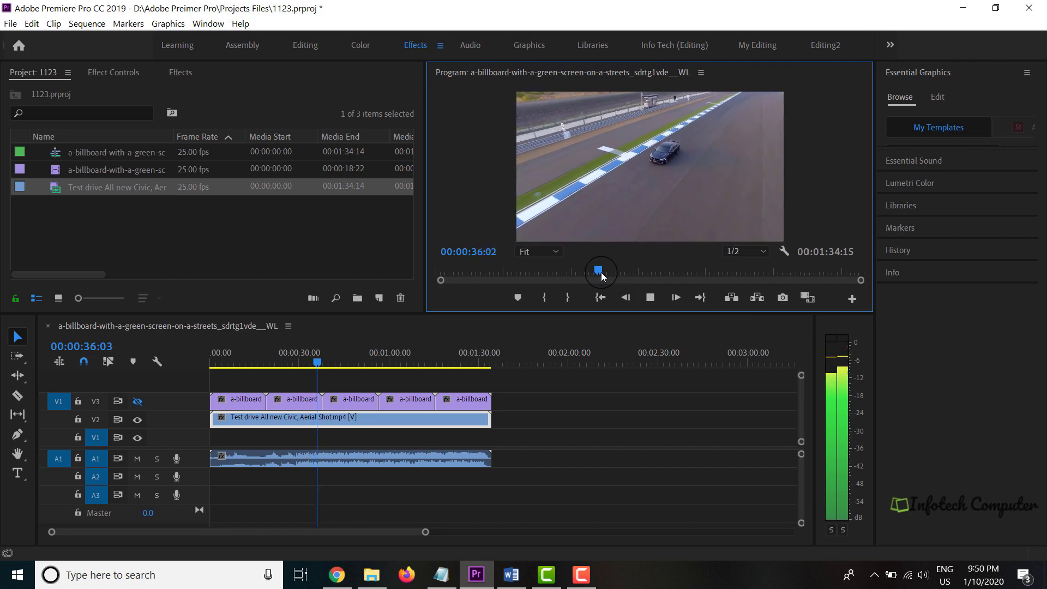
click(652, 299)
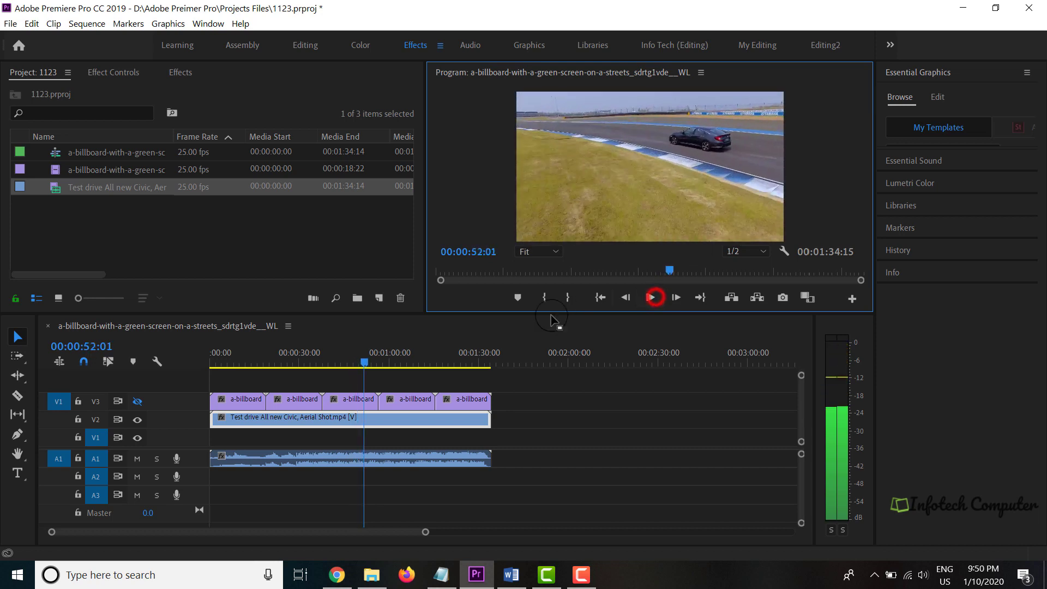
drag(365, 363, 213, 359)
click(138, 402)
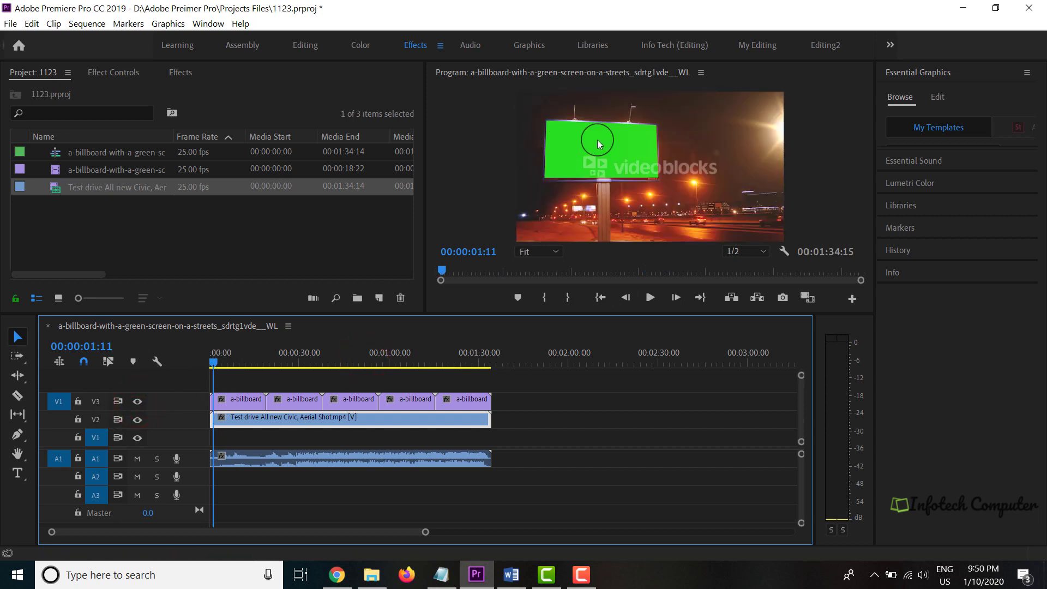
- Search the effects for "ultra" and apply Ultra Key to the first billboard clip on V3
click(113, 72)
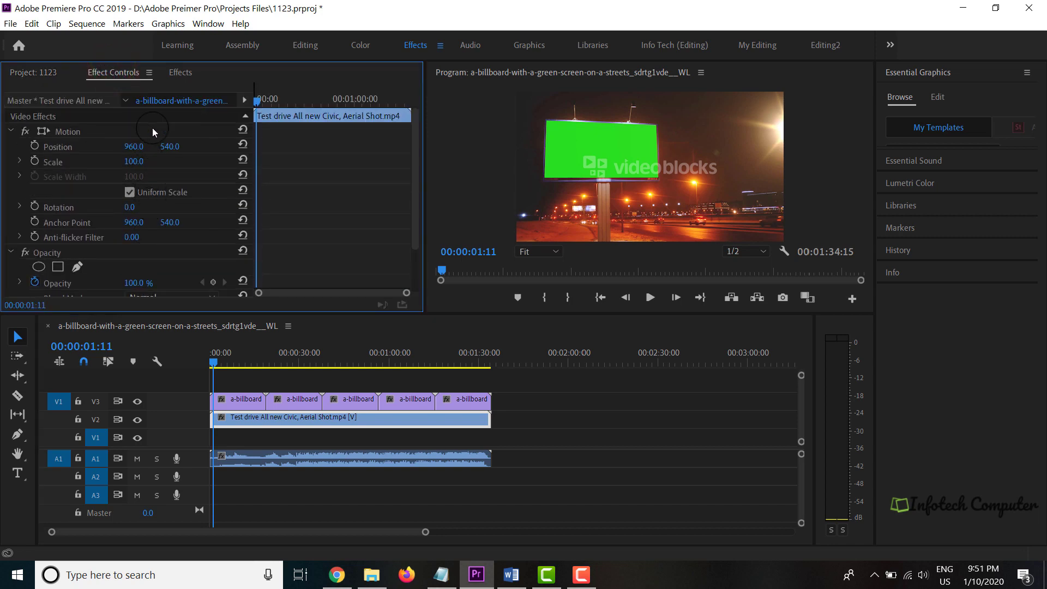
click(175, 71)
click(115, 90)
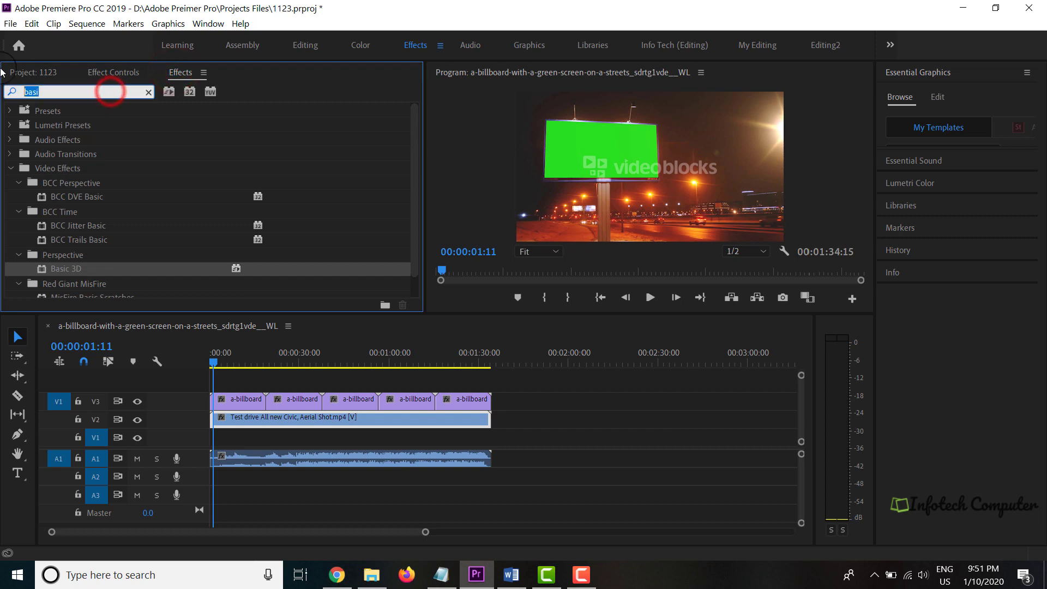
key(BackSpace)
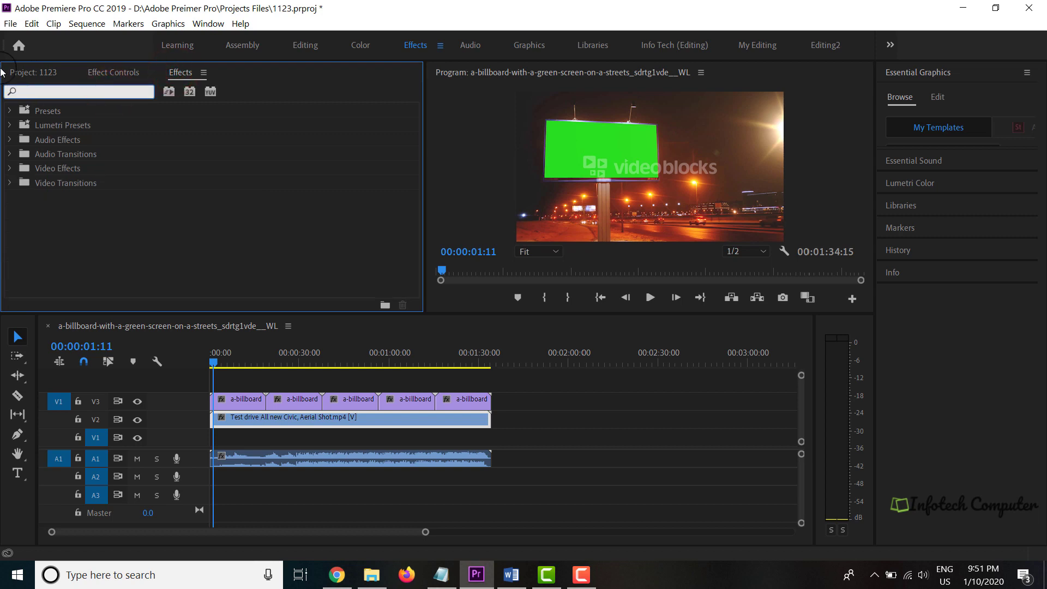
text(ultra)
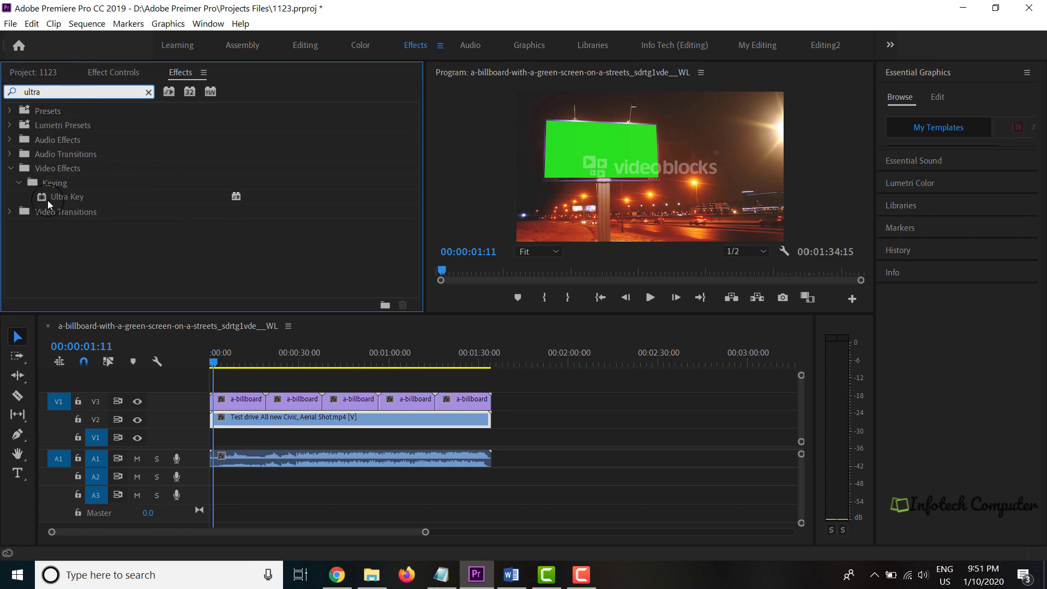
drag(39, 197, 238, 400)
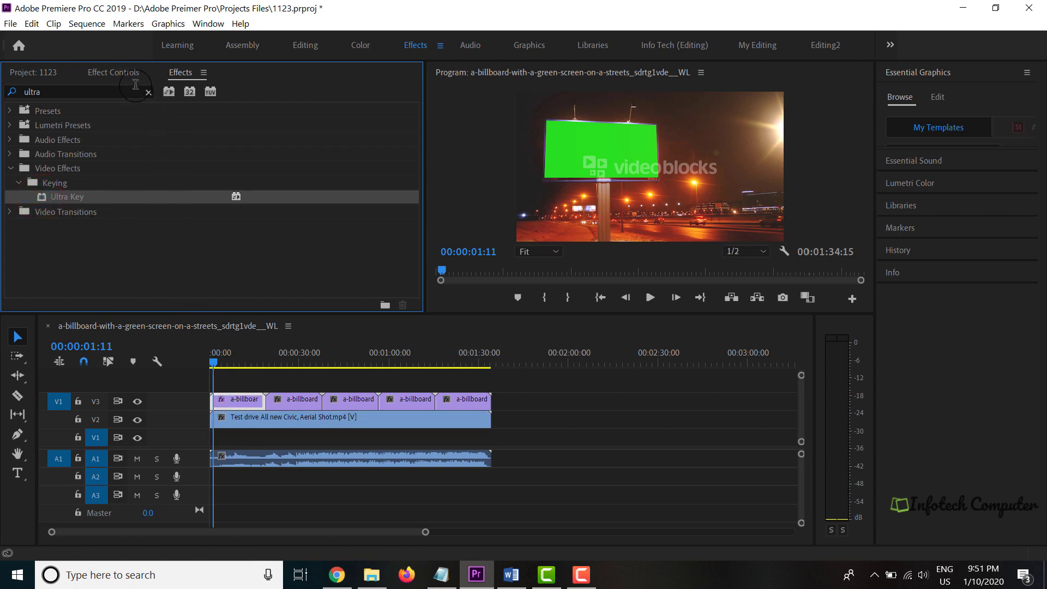
- Set the Ultra Key key color on the first billboard clip by sampling the billboard's green screen
click(120, 72)
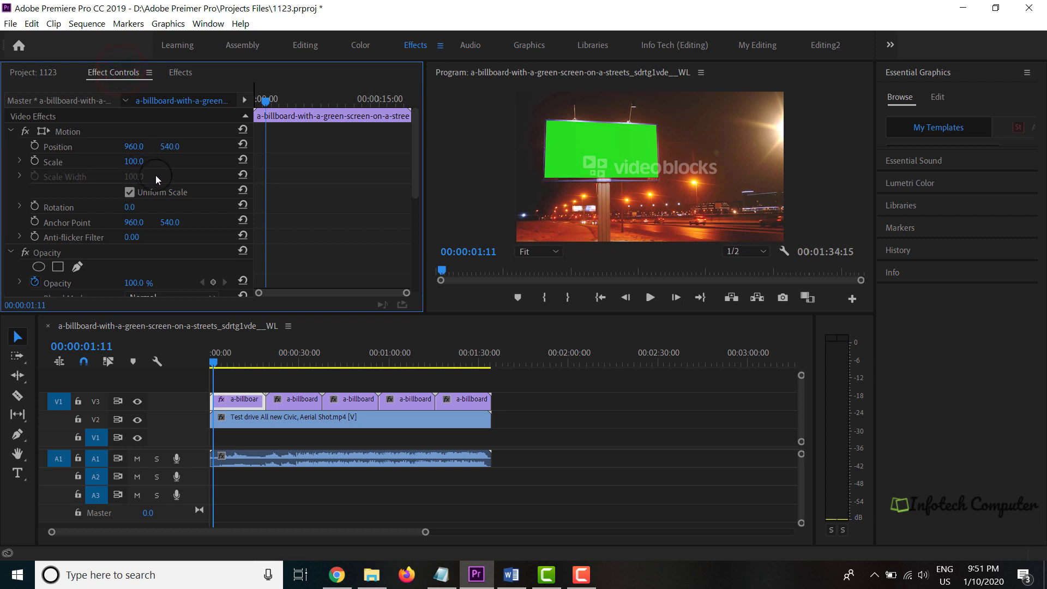
scroll(156, 175, down, 5)
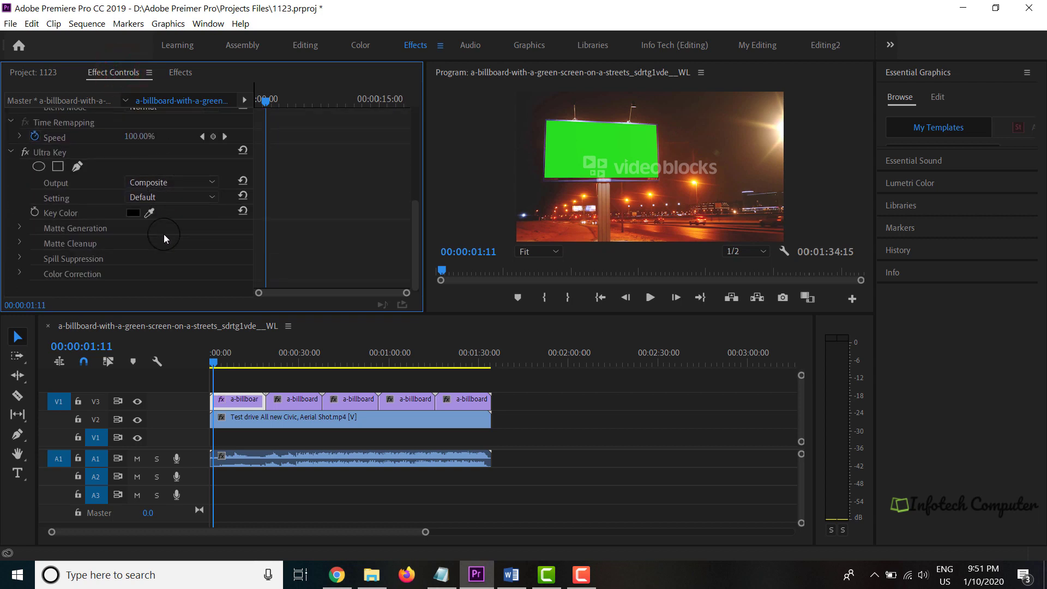
click(243, 402)
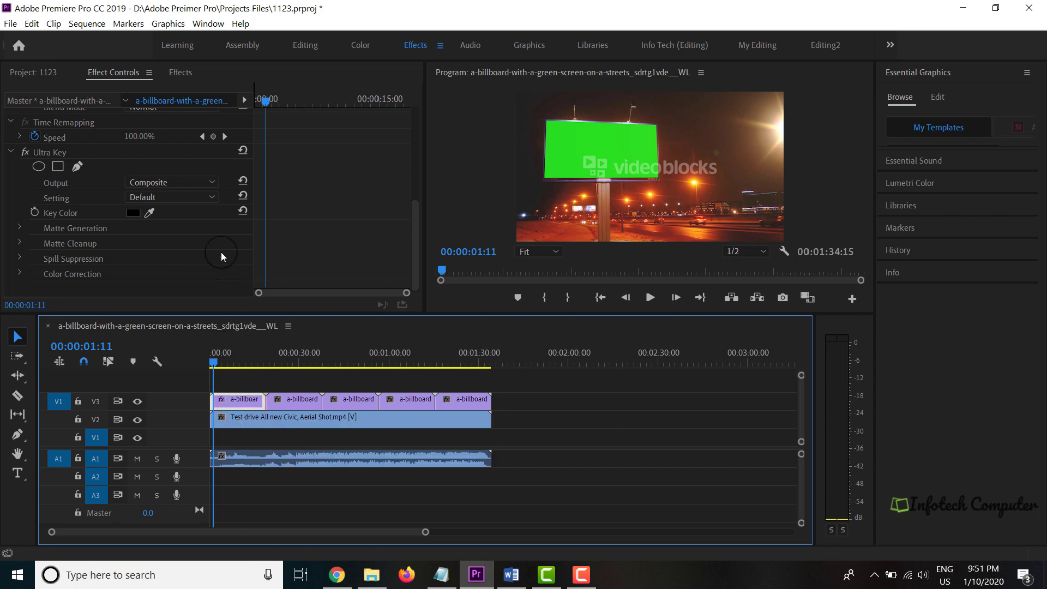
click(149, 212)
click(149, 212)
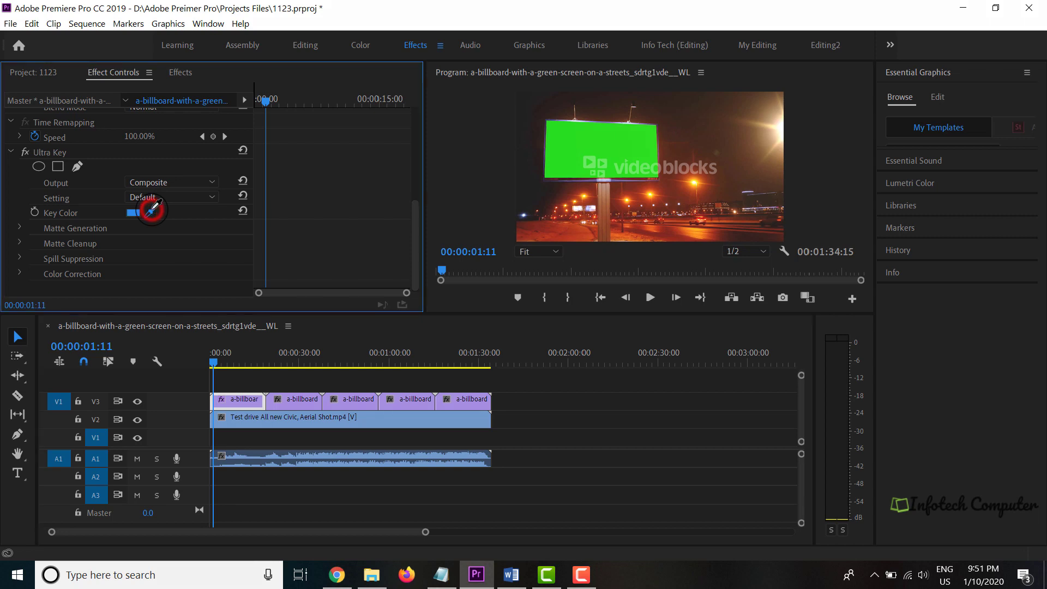
click(573, 140)
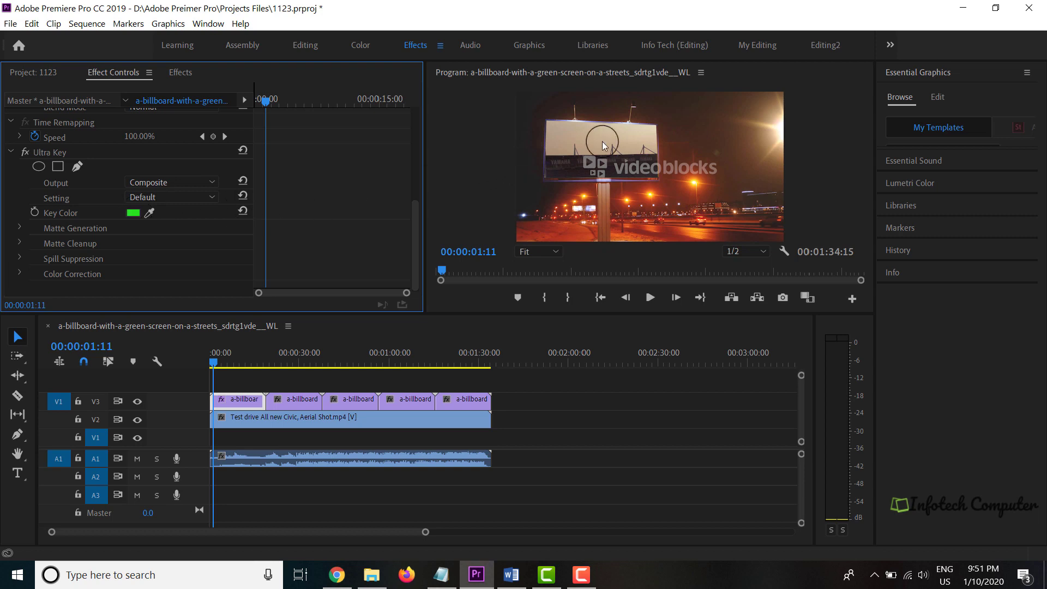
- Fit the Civic clip on V2 into the billboard by setting its scale to 37 and position to 628, 418
mouse_move(213, 365)
mouse_down()
mouse_move(288, 368)
mouse_move(196, 354)
mouse_up()
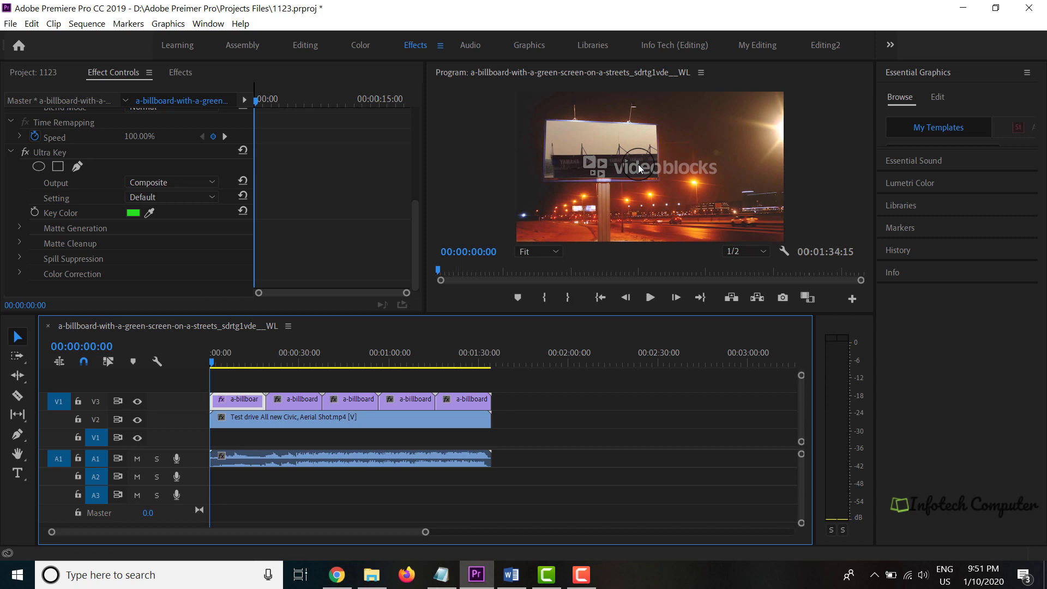
click(221, 420)
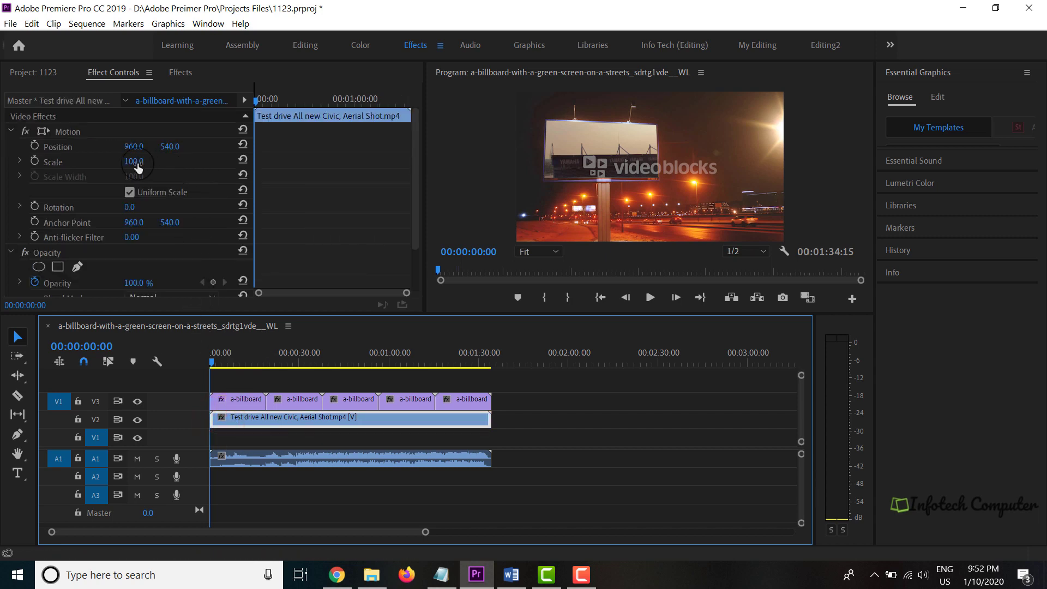
click(234, 425)
drag(136, 164, 96, 159)
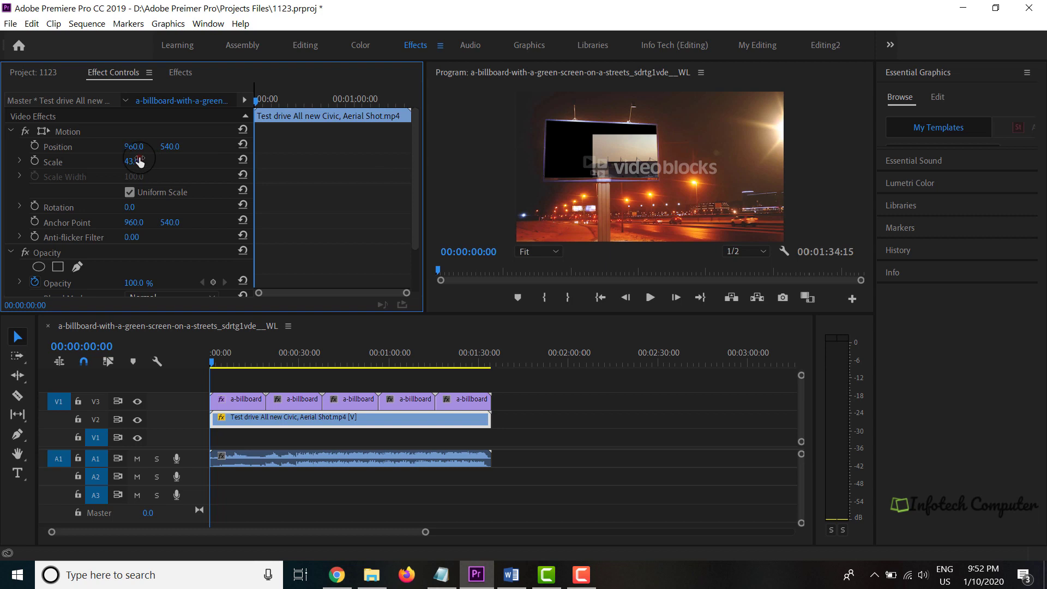
drag(139, 161, 133, 158)
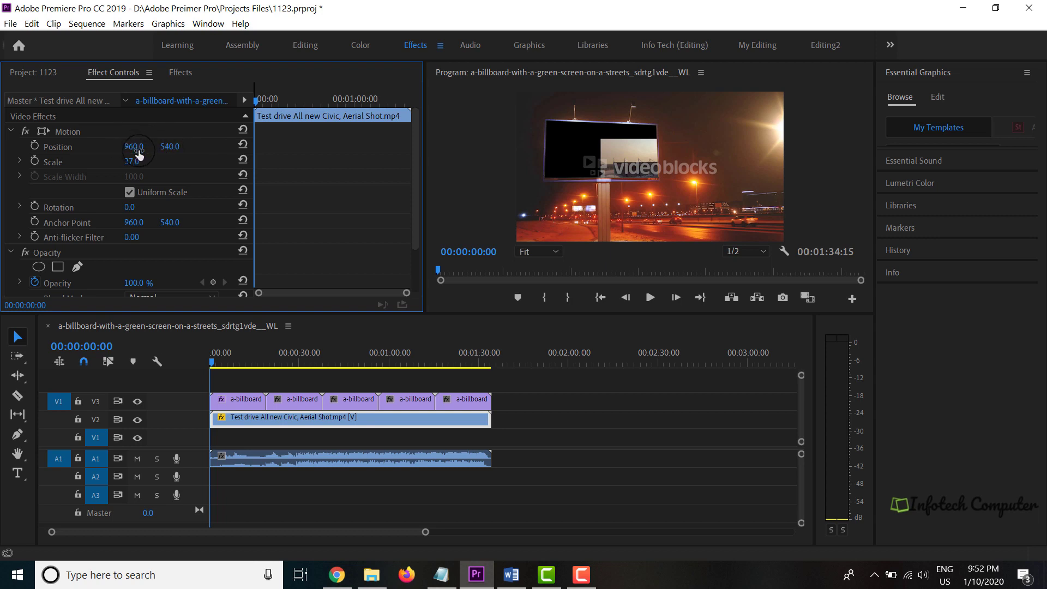
drag(133, 145, 49, 112)
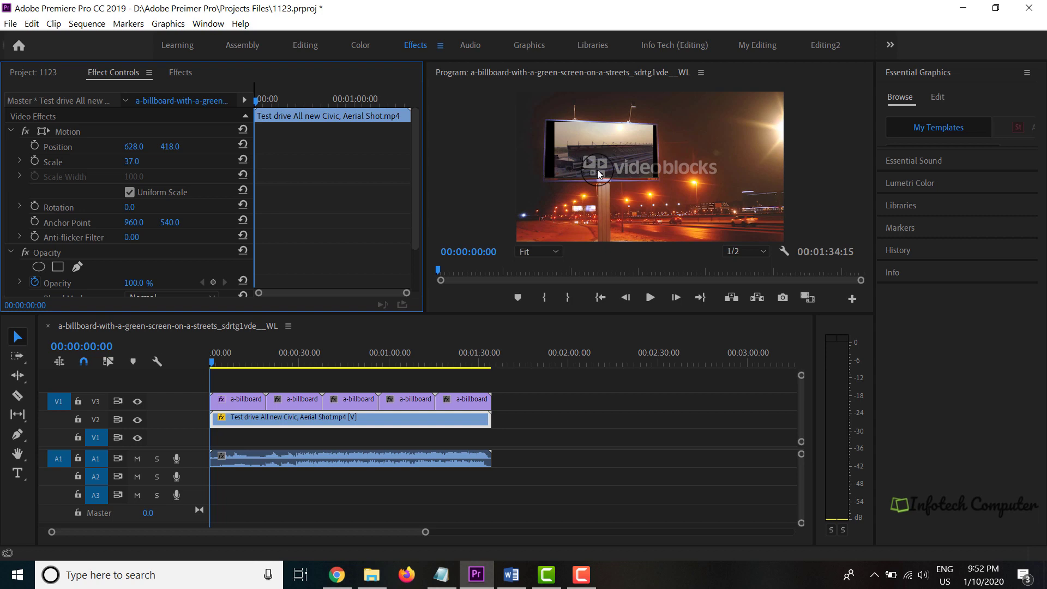
- Search the effects for "basic 3" and apply Basic 3D to the Civic test-drive clip on V2
click(182, 72)
click(52, 91)
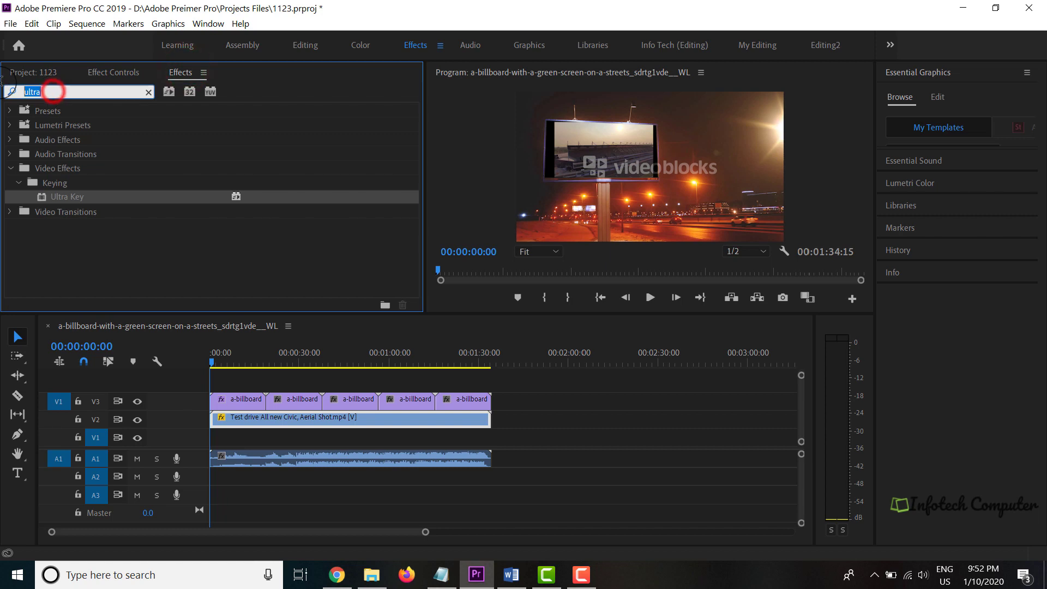
text(basic)
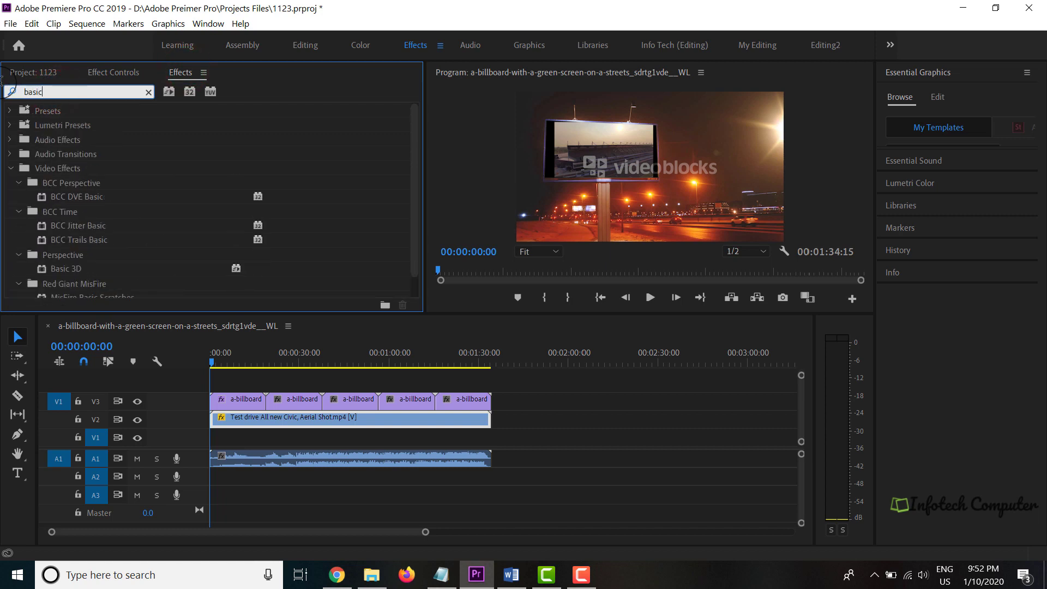
text( 3)
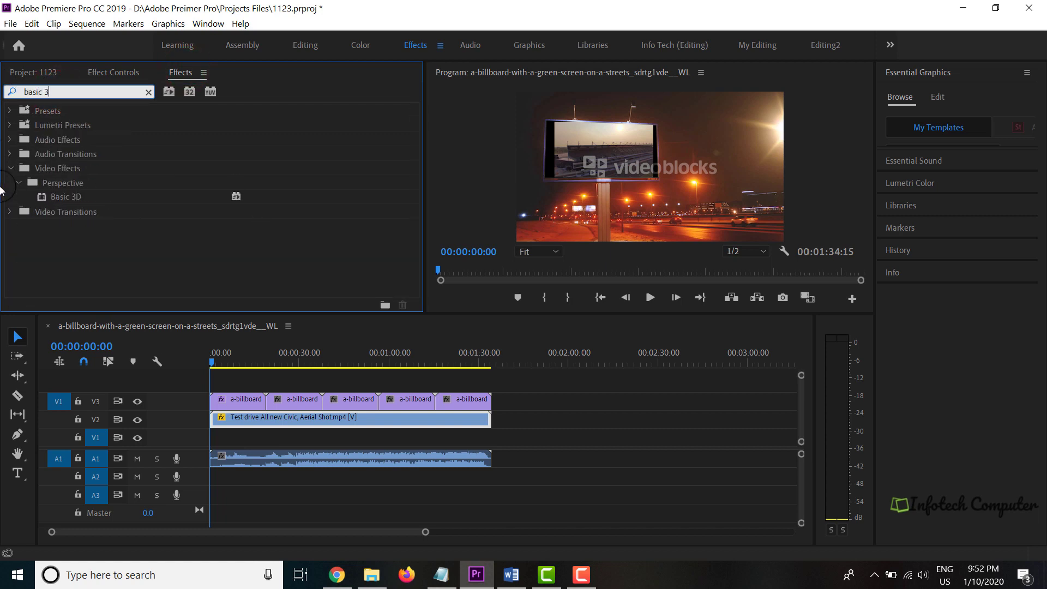
click(64, 198)
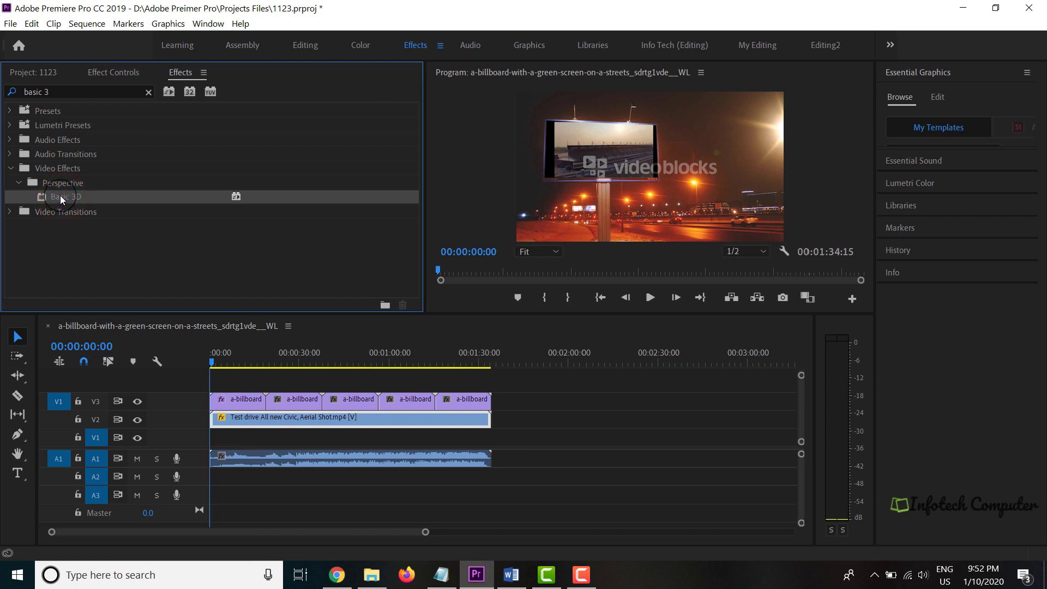
drag(61, 199, 241, 420)
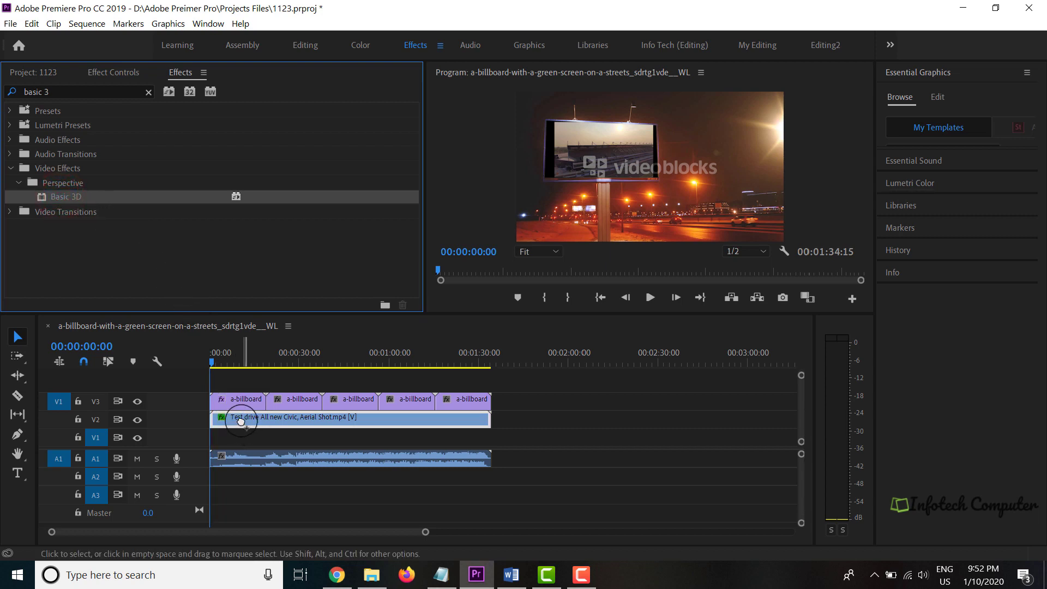
click(113, 72)
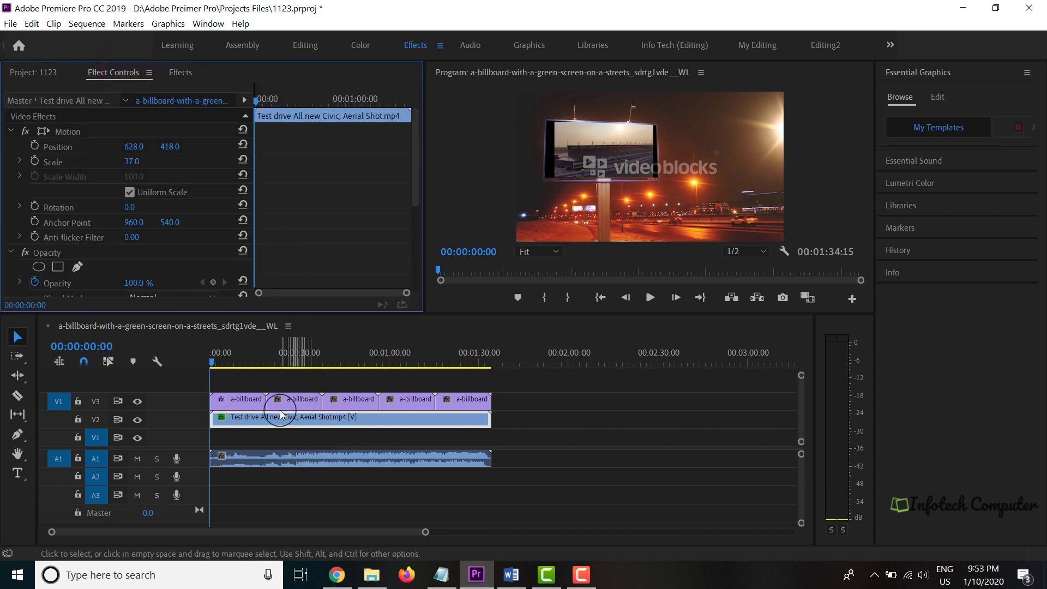
click(244, 401)
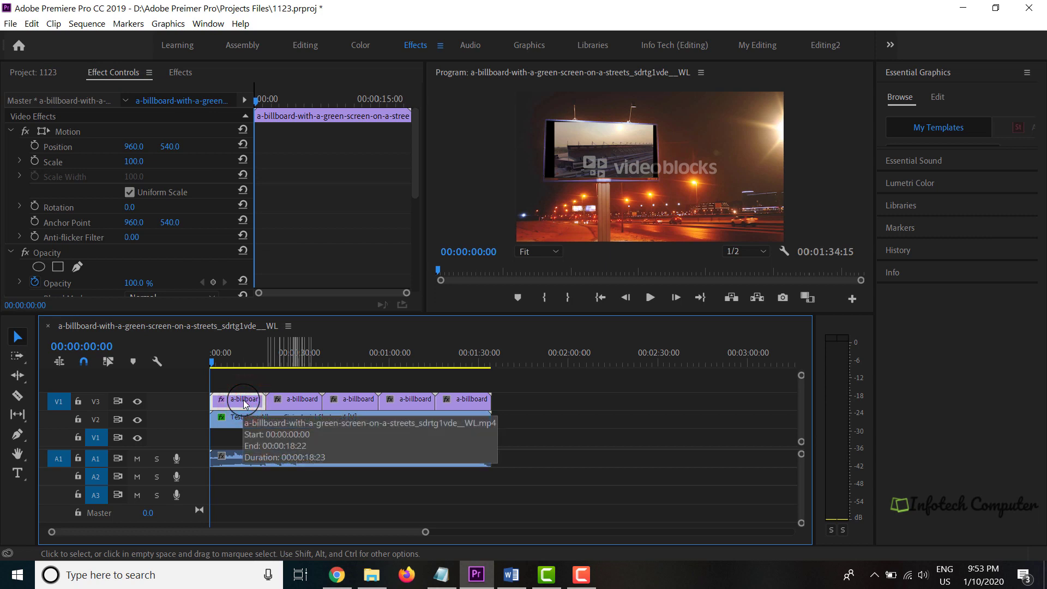
click(180, 72)
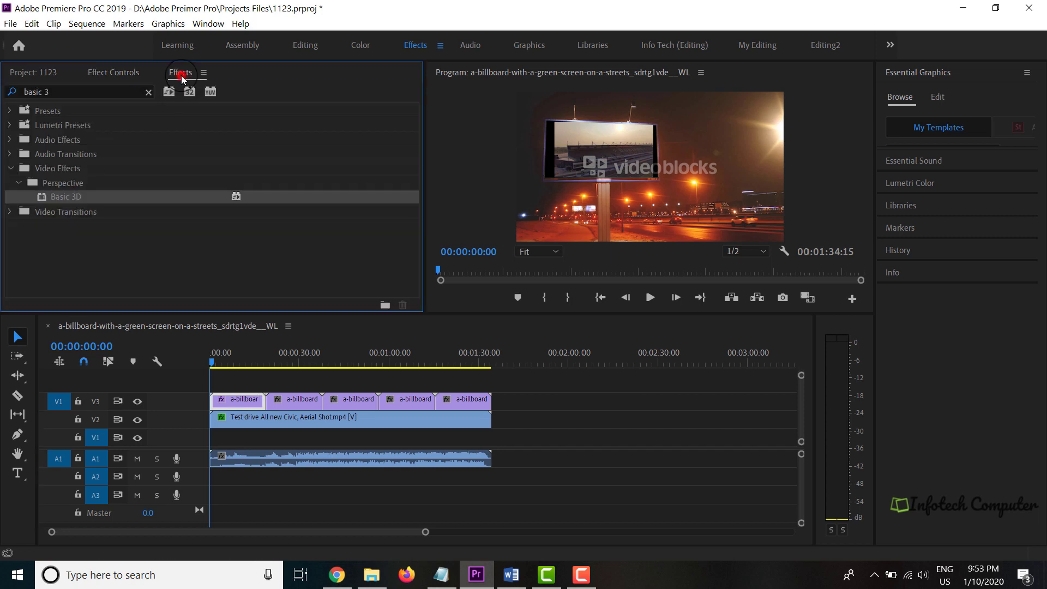
- Set the Civic clip's Basic 3D swivel to -6, tilt to -4 and distance to image to -12
click(132, 76)
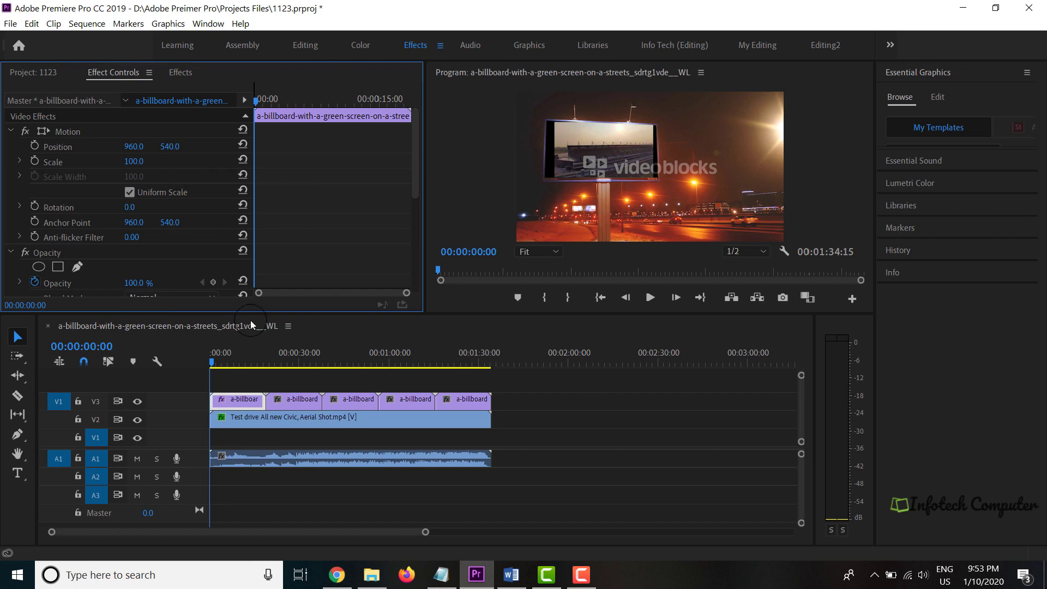
click(235, 419)
scroll(188, 224, down, 5)
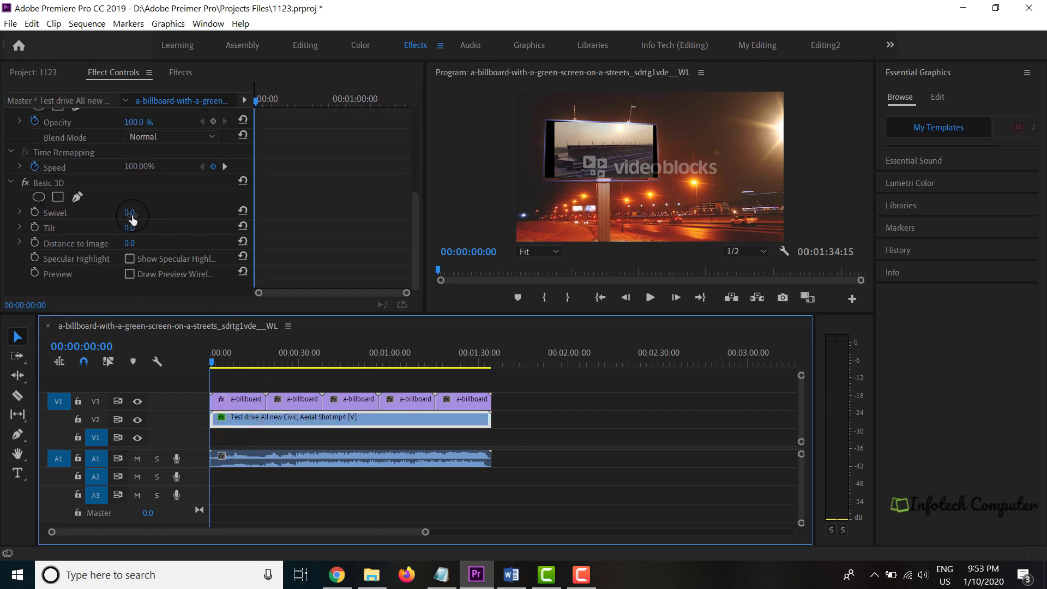
mouse_move(132, 218)
mouse_down()
mouse_move(118, 210)
mouse_move(121, 227)
mouse_up()
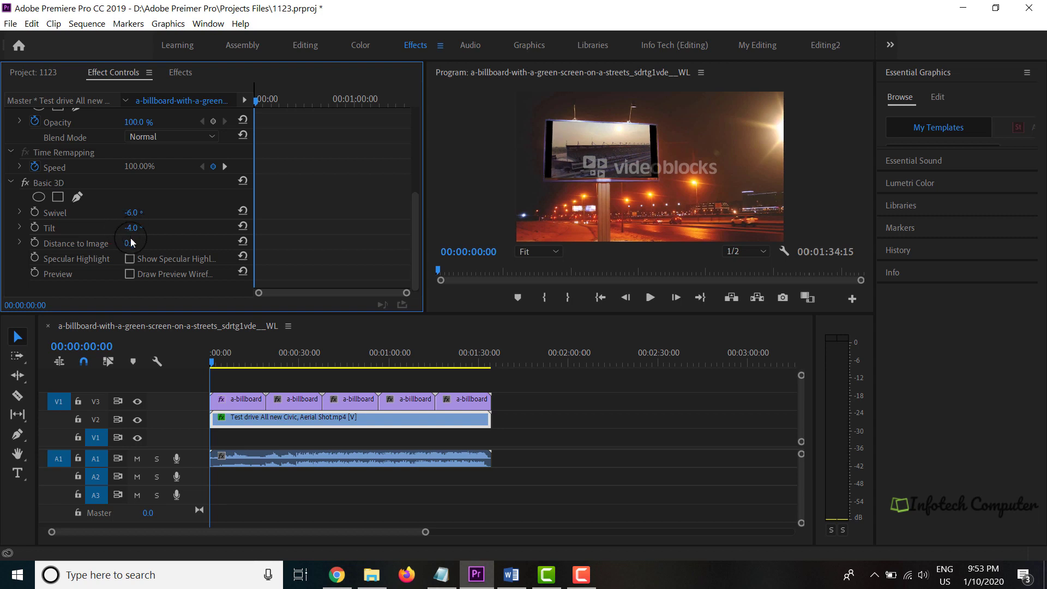
mouse_move(129, 239)
mouse_down()
mouse_move(72, 223)
mouse_move(162, 231)
mouse_move(121, 225)
mouse_up()
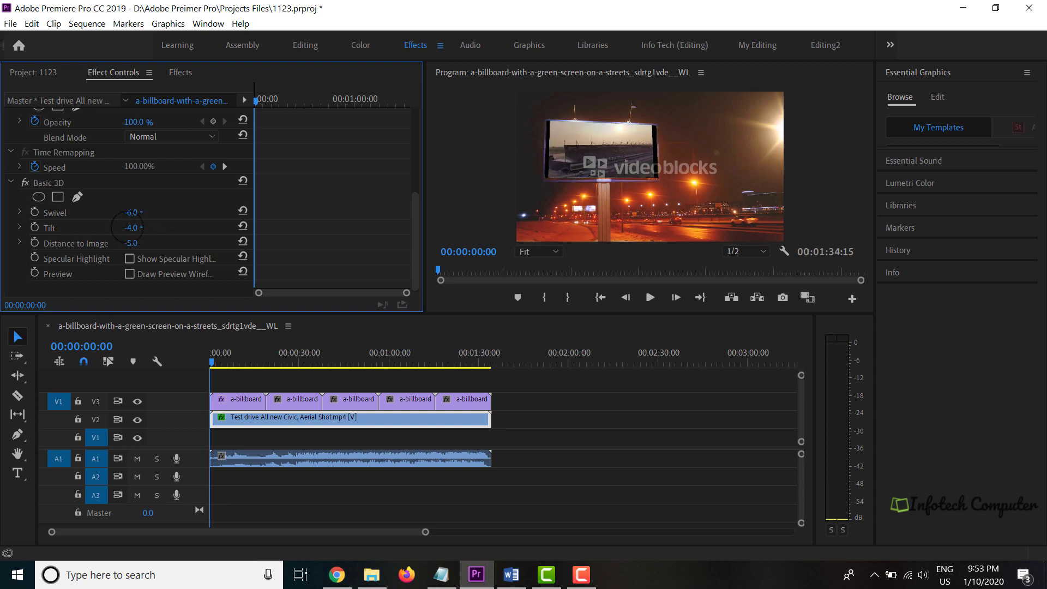
drag(215, 366, 172, 337)
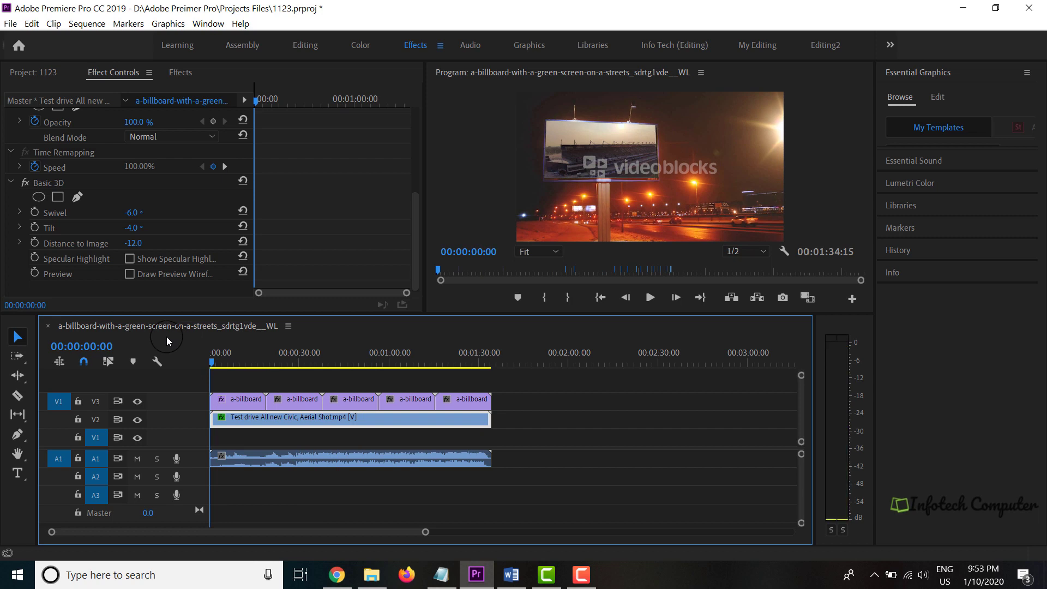
- Copy the Ultra Key effect from the first billboard clip on V3
click(242, 404)
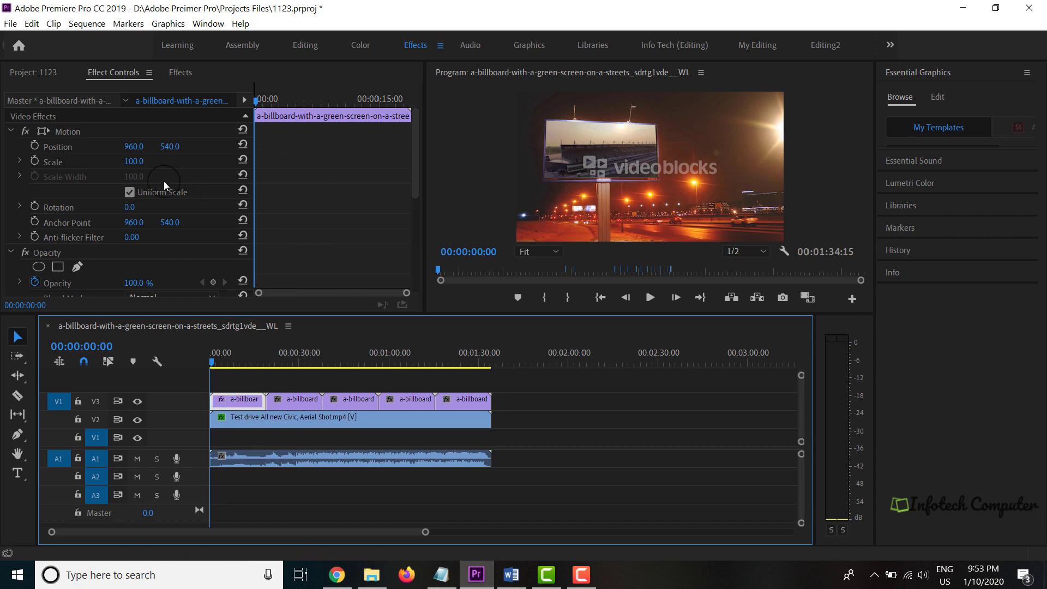
scroll(179, 210, down, 6)
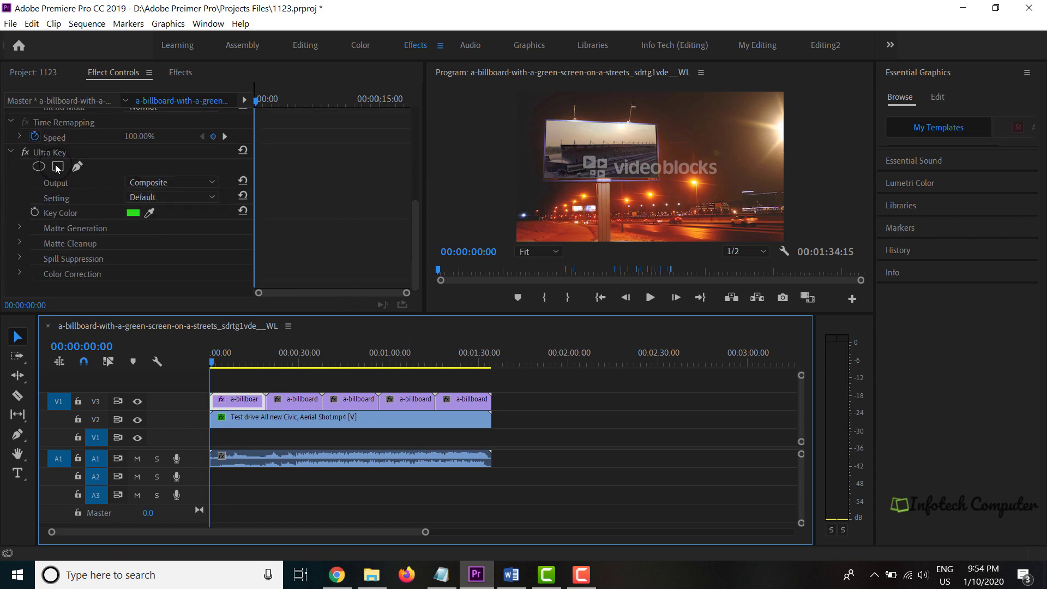
click(40, 156)
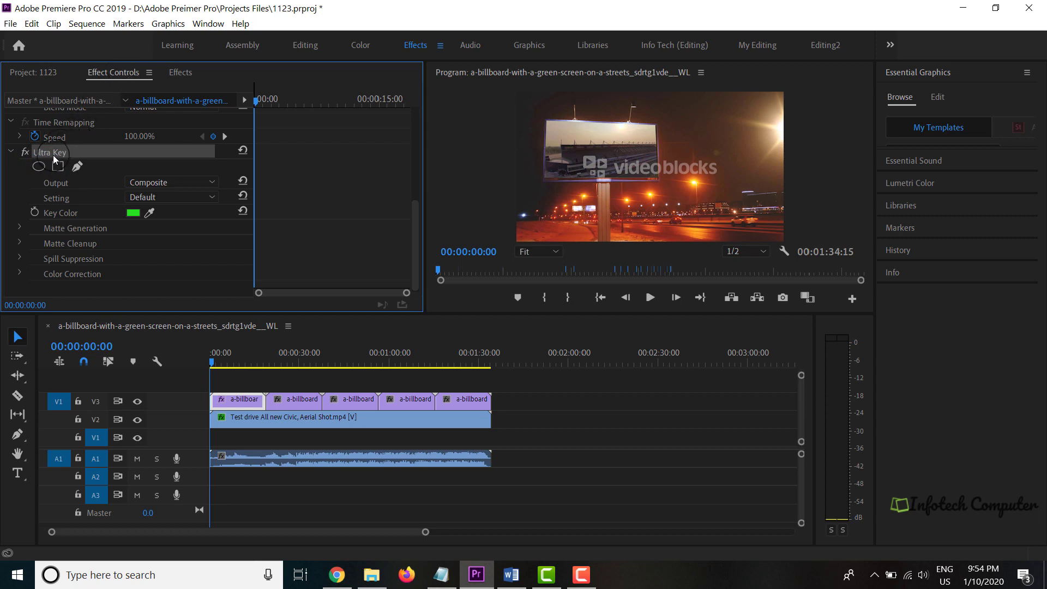
right_click(54, 155)
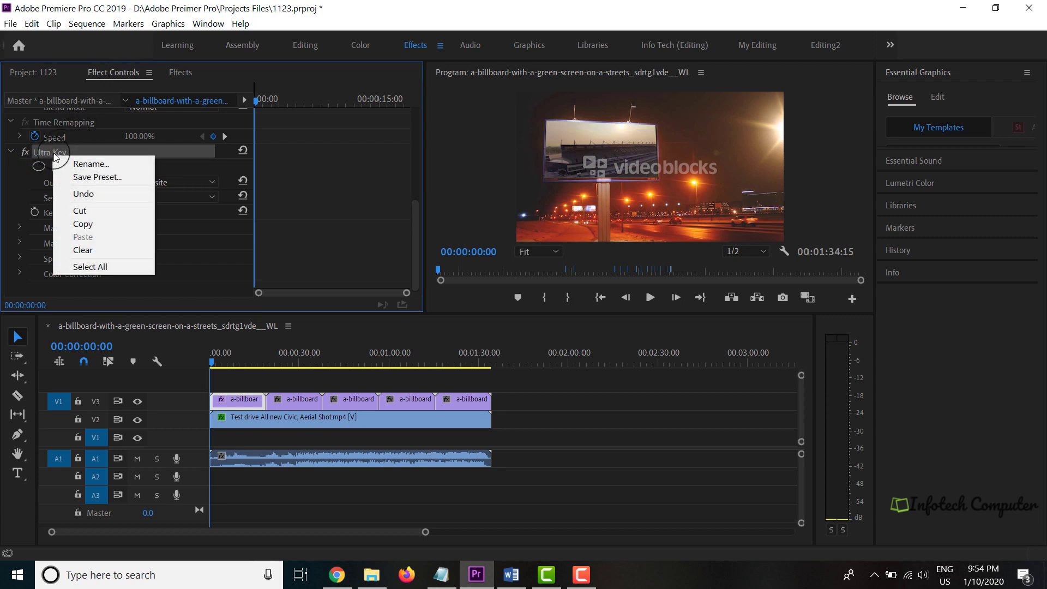
click(90, 222)
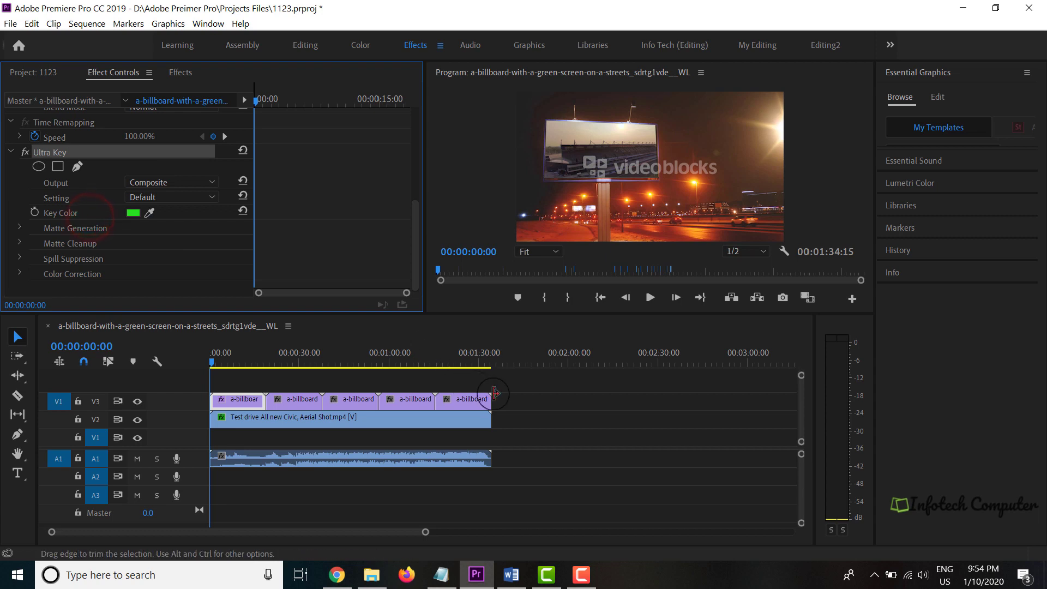
- Paste the copied Ultra Key effect onto the other four billboard clips on V3
click(378, 399)
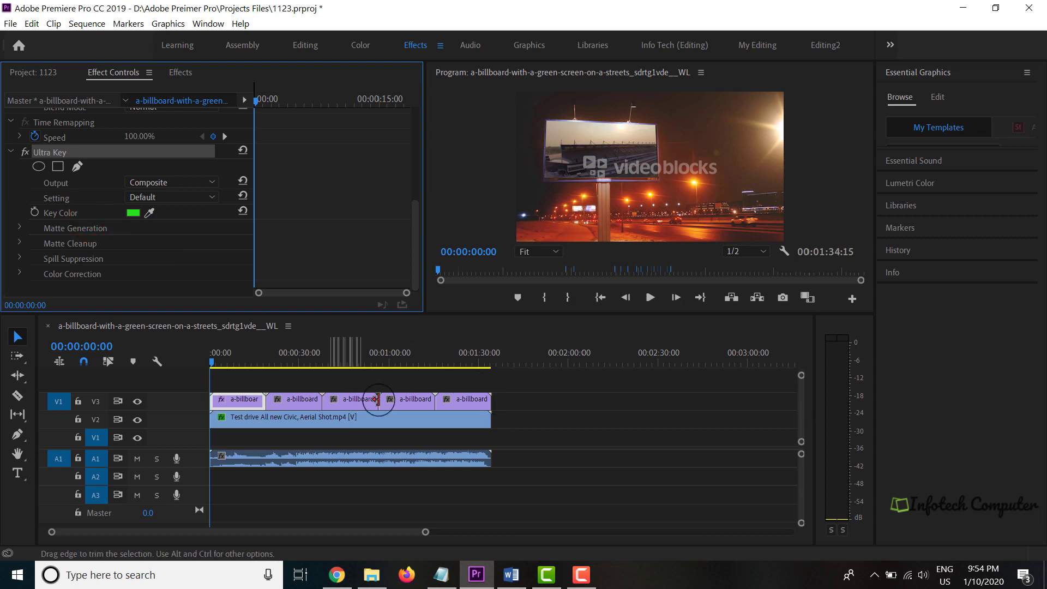
click(521, 400)
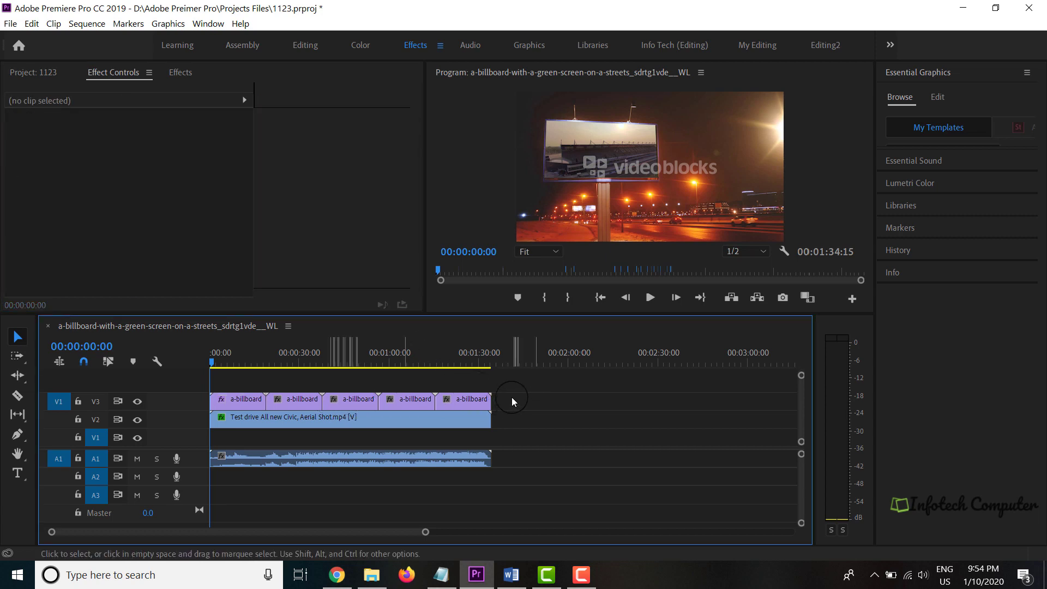
click(510, 397)
drag(510, 397, 299, 396)
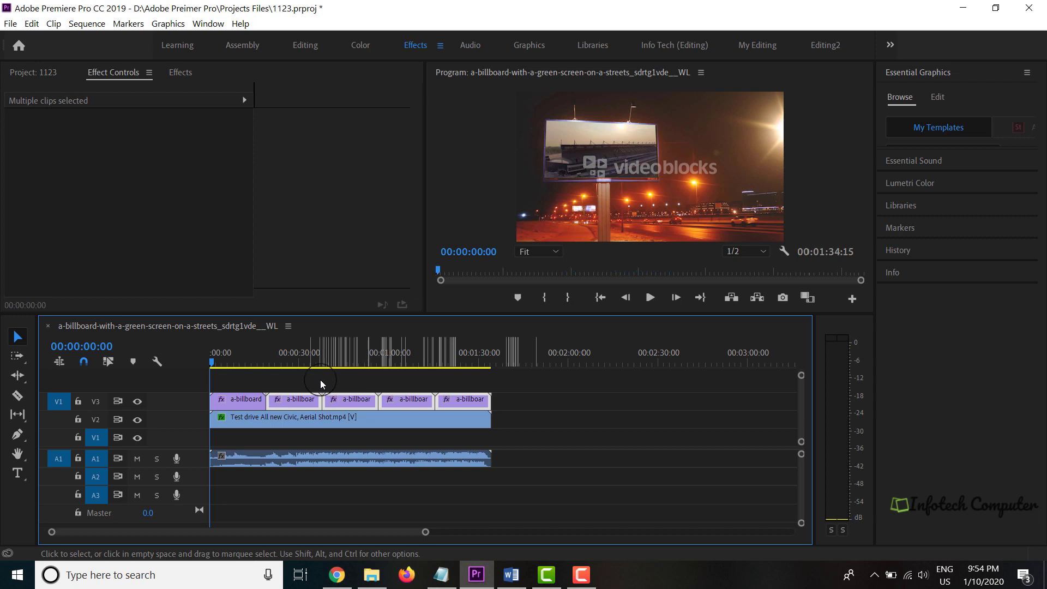
click(306, 403)
click(554, 404)
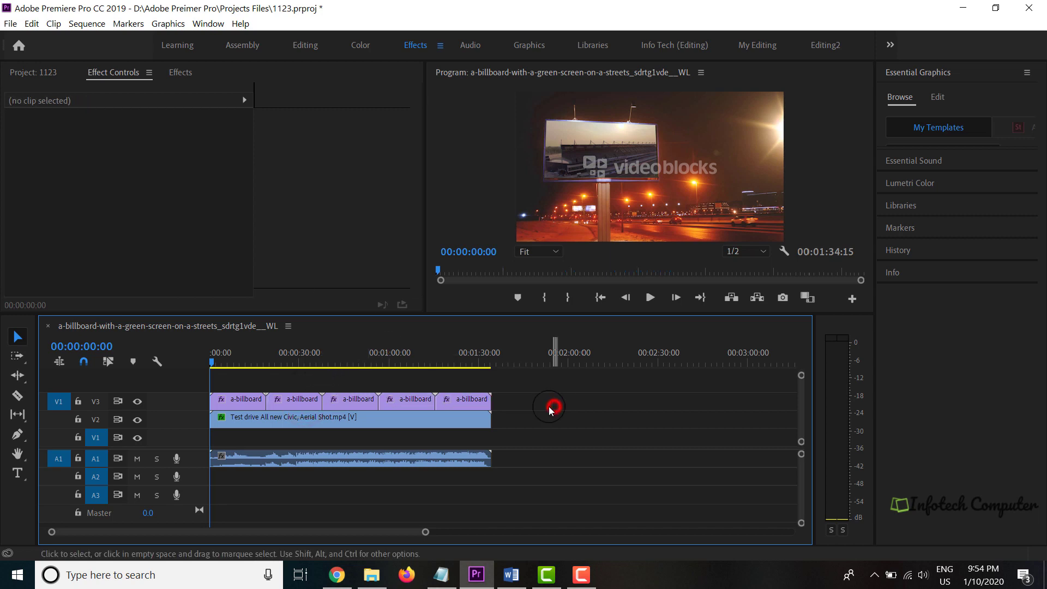
- Check Ultra Key on the second and third billboard clips, and play the sequence to preview the composite
click(288, 402)
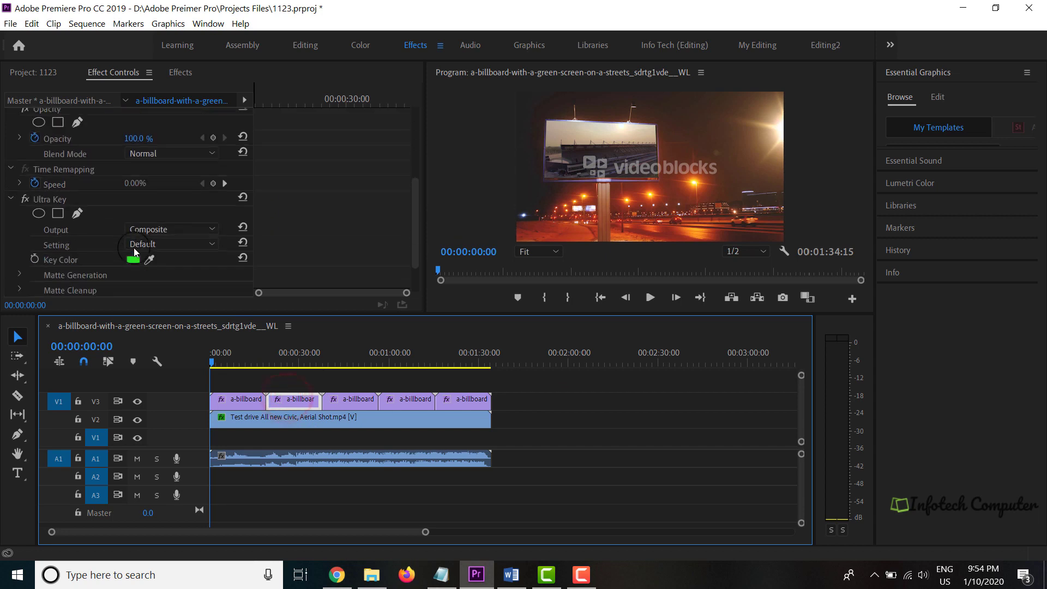
click(349, 409)
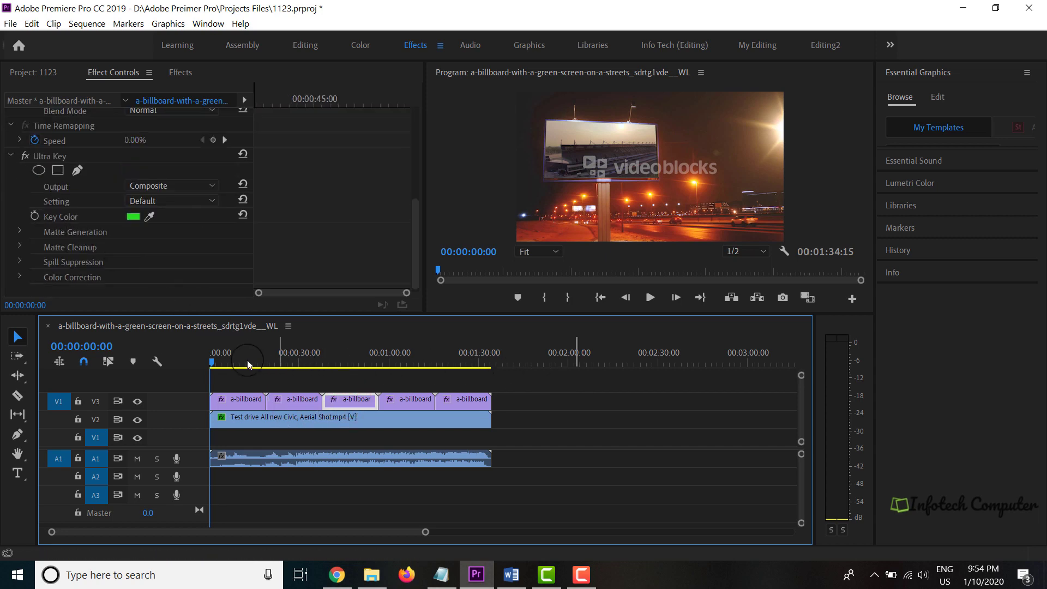
click(643, 299)
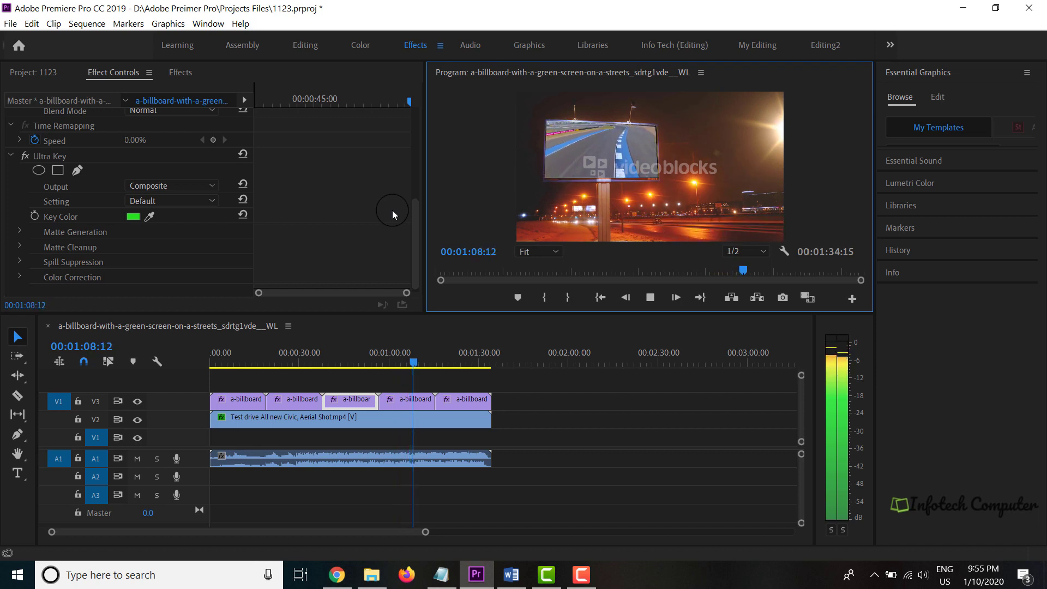
key(space)
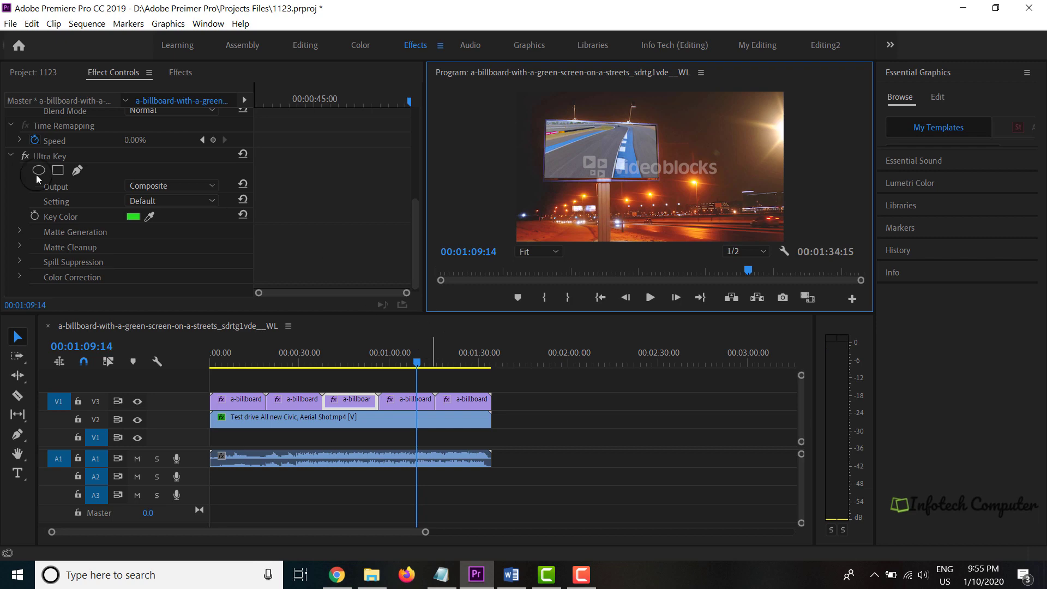
- Export the sequence in H.264 Blu-ray format with the HD 1080i 25 preset
click(10, 25)
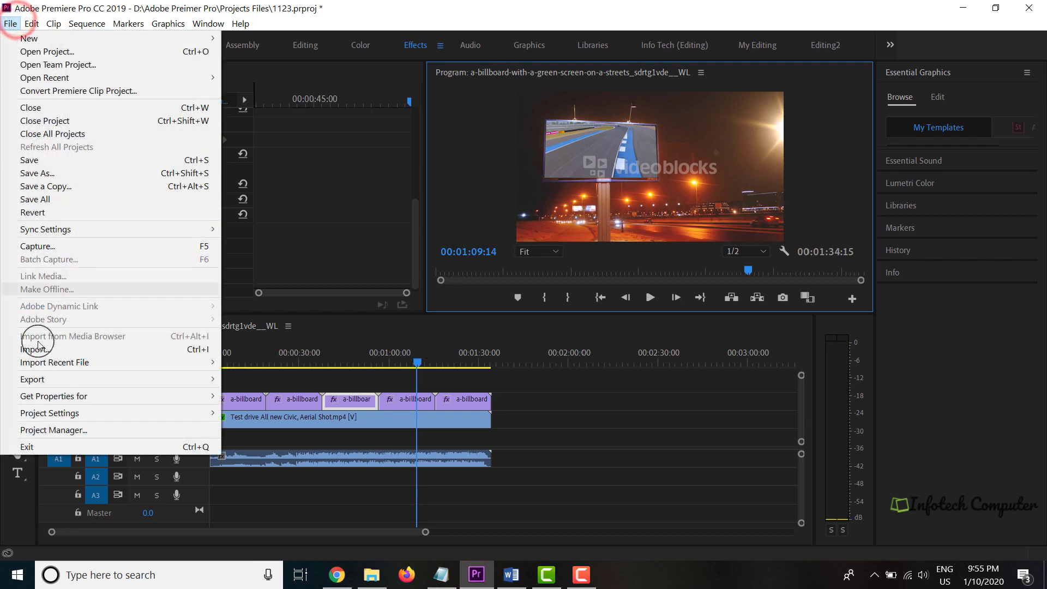
click(62, 380)
click(325, 380)
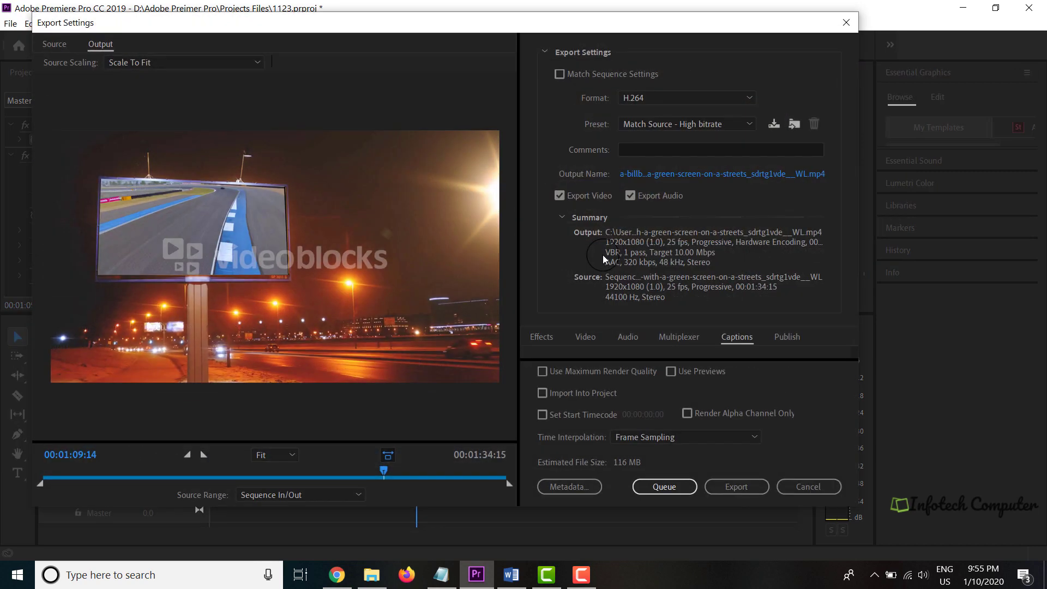
click(652, 99)
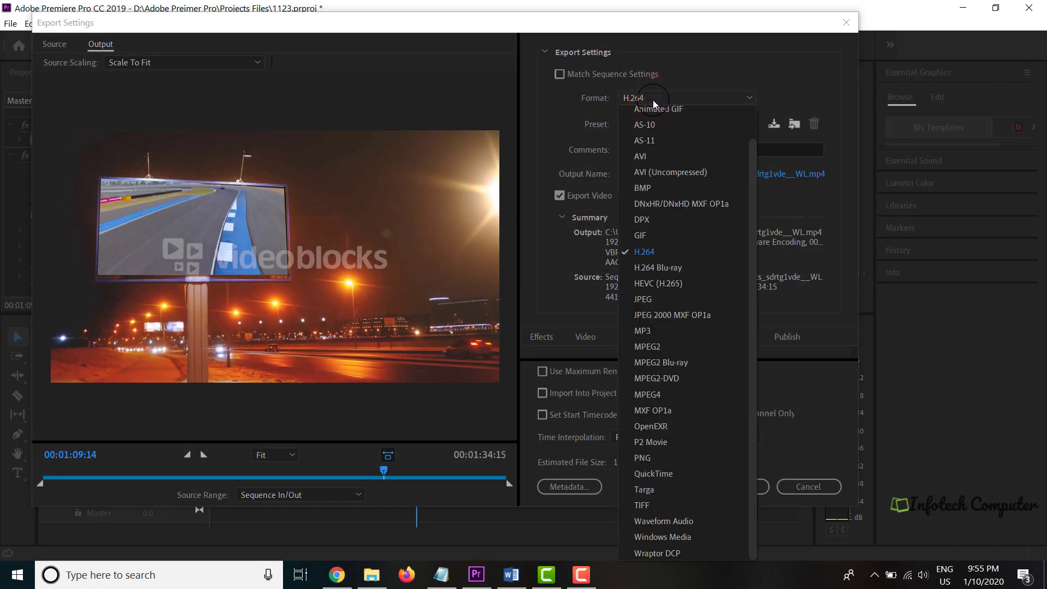
click(662, 267)
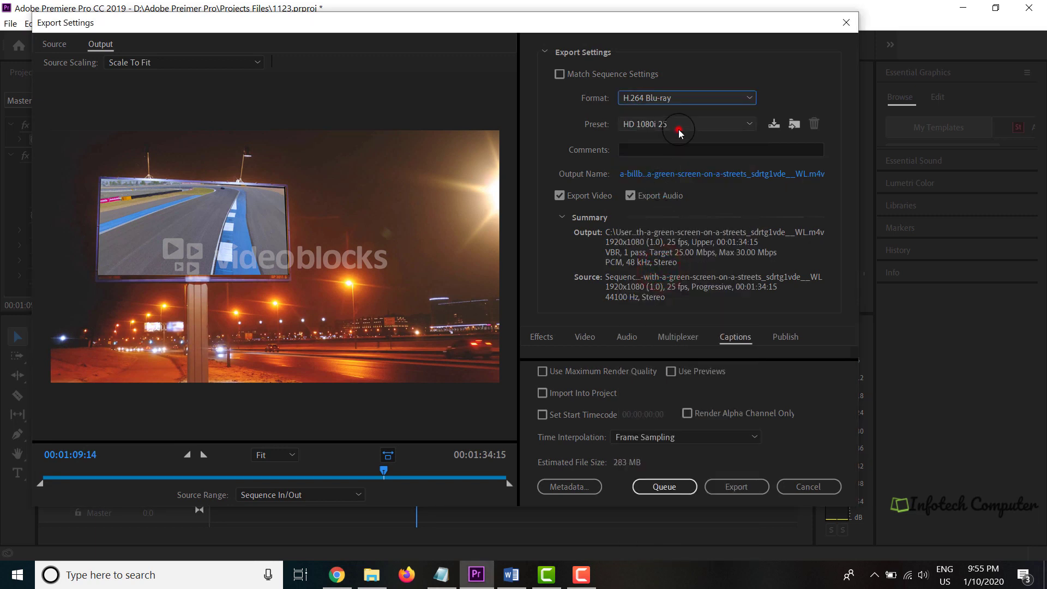
click(678, 129)
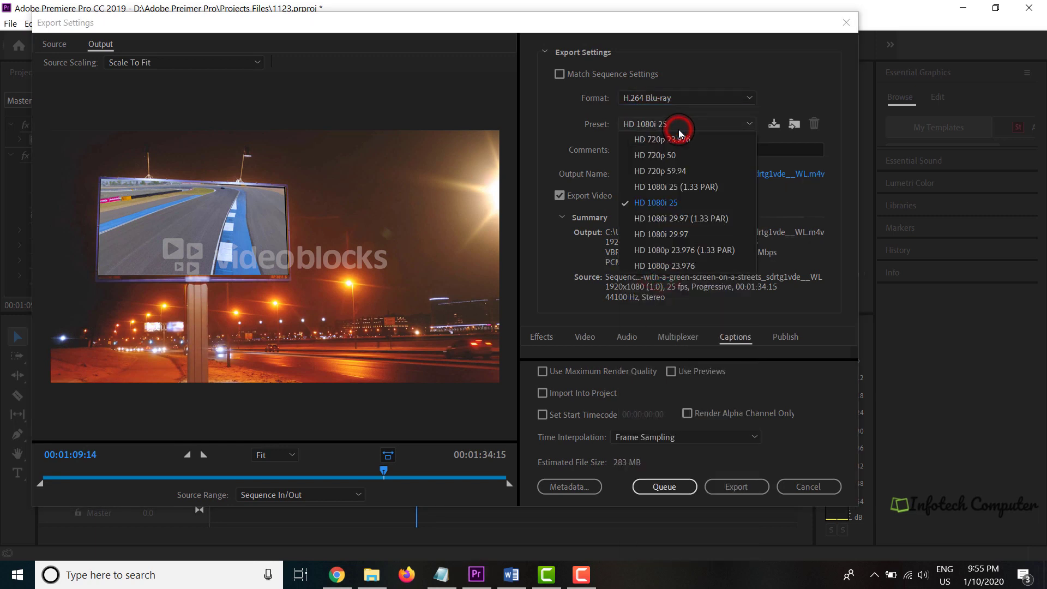
click(676, 202)
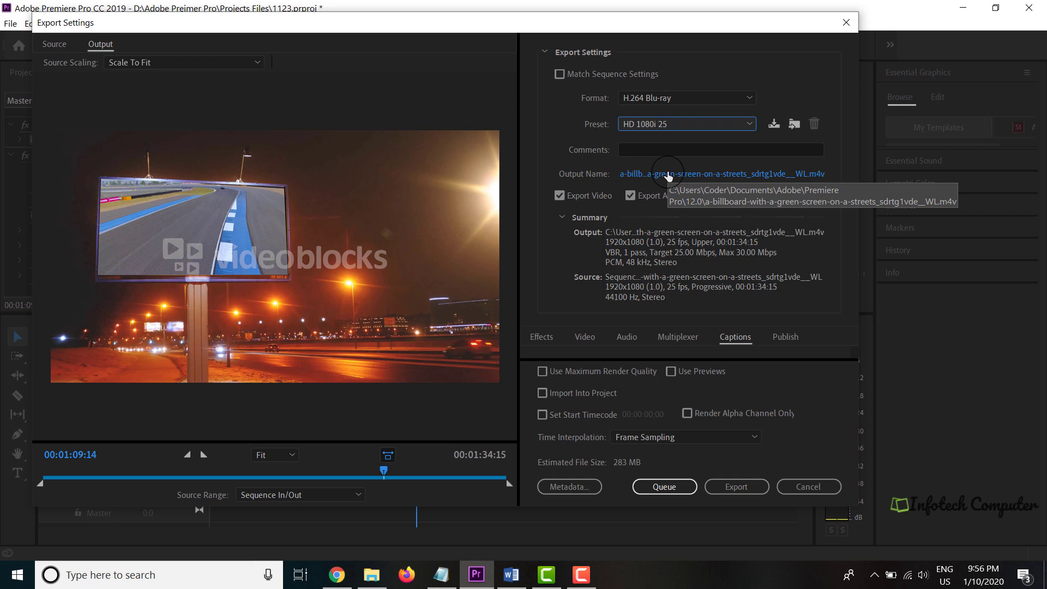
click(739, 491)
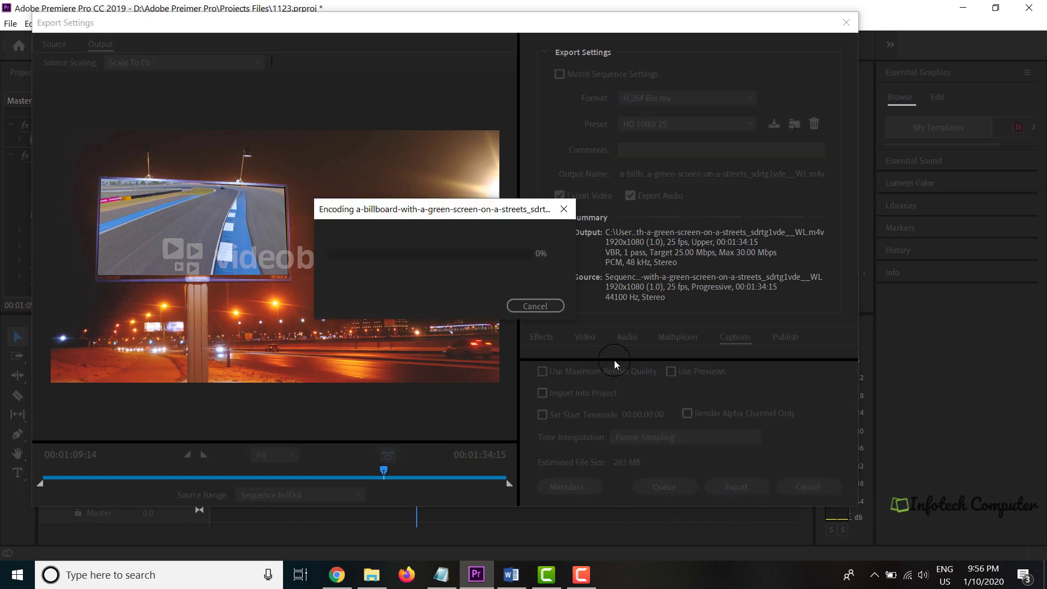